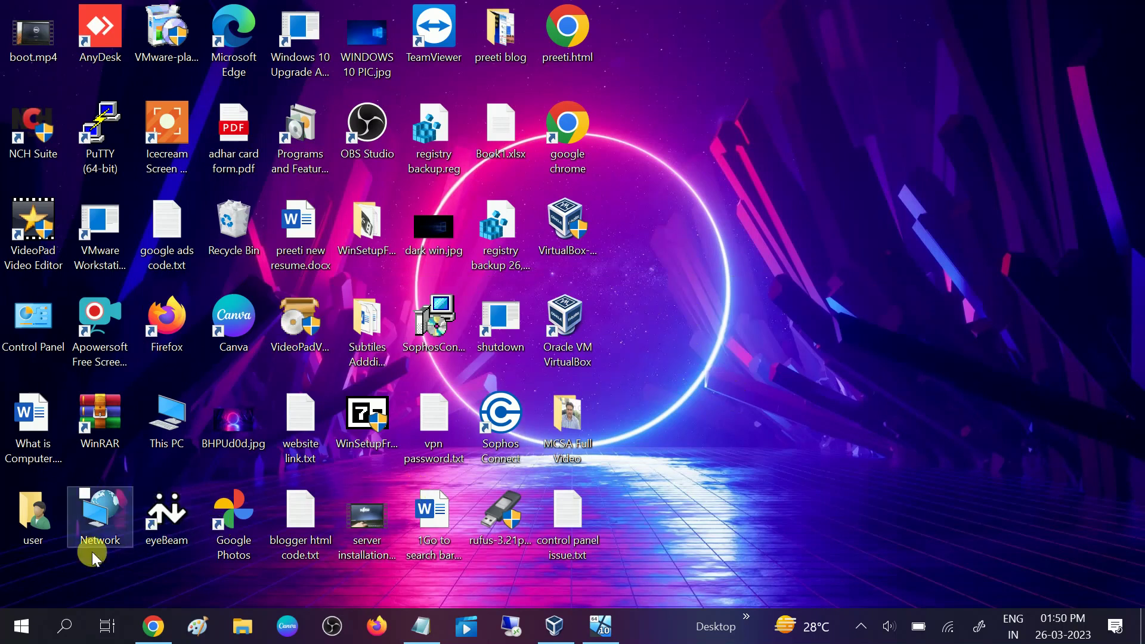
Step: Search for 'cmd' and bring up the run options for the Command Prompt result
{"action": "left_click", "coordinate": [65, 625]}
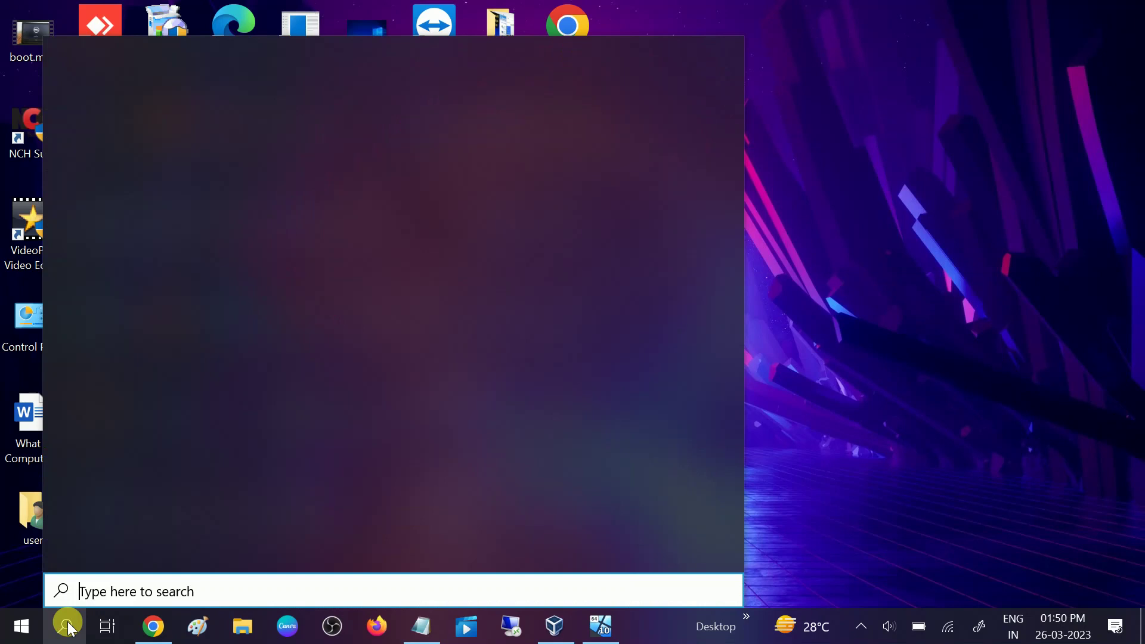
{"action": "type", "text": "cmd"}
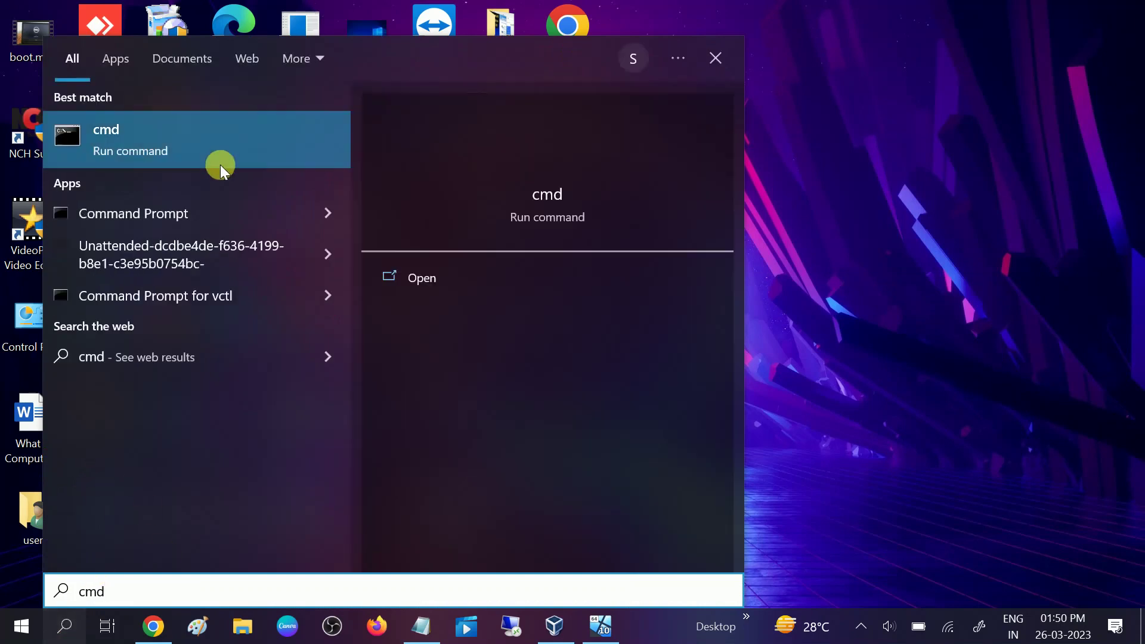
{"action": "right_click", "coordinate": [189, 210]}
{"action": "key", "text": "Escape"}
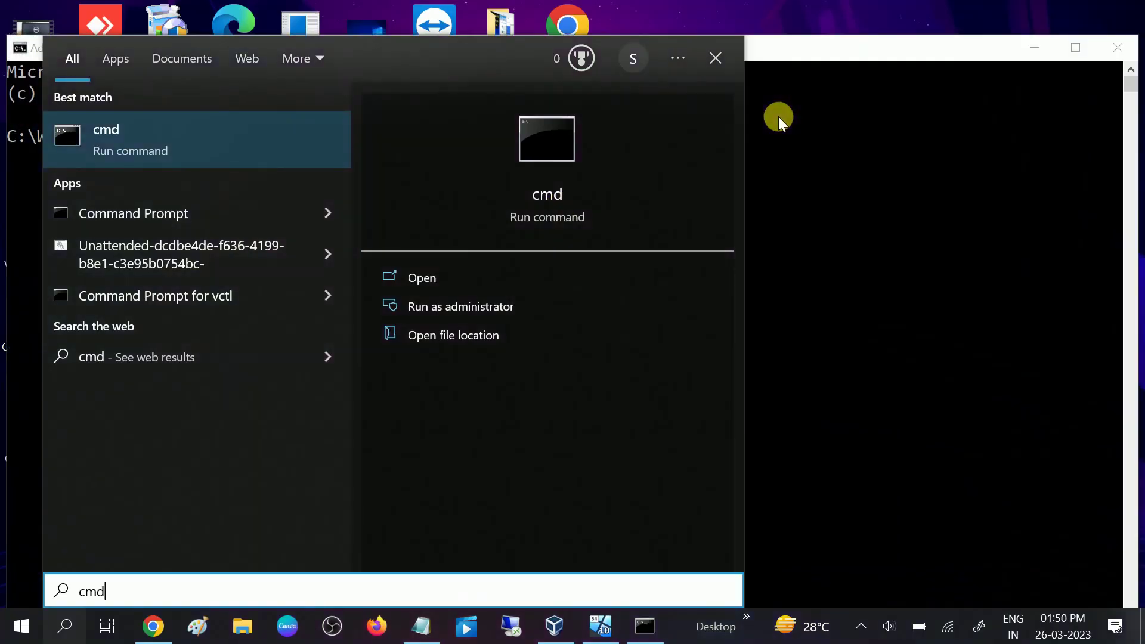
Step: Run sfc /scannow in the administrator console and maximize the window while it scans
{"action": "left_click", "coordinate": [778, 116]}
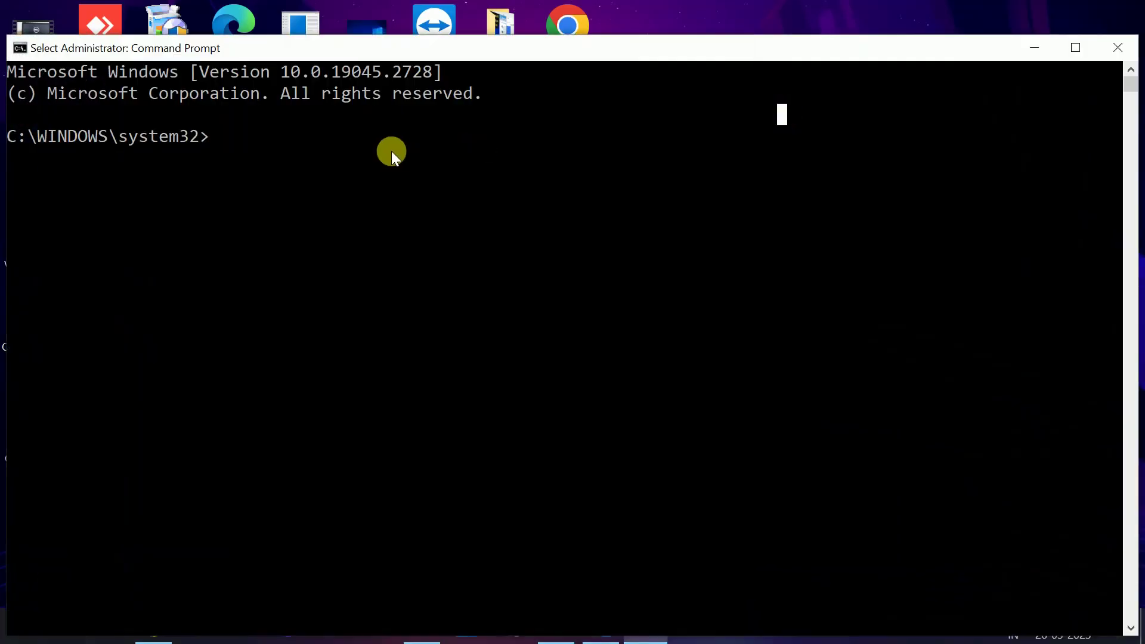
{"action": "type", "text": "sf"}
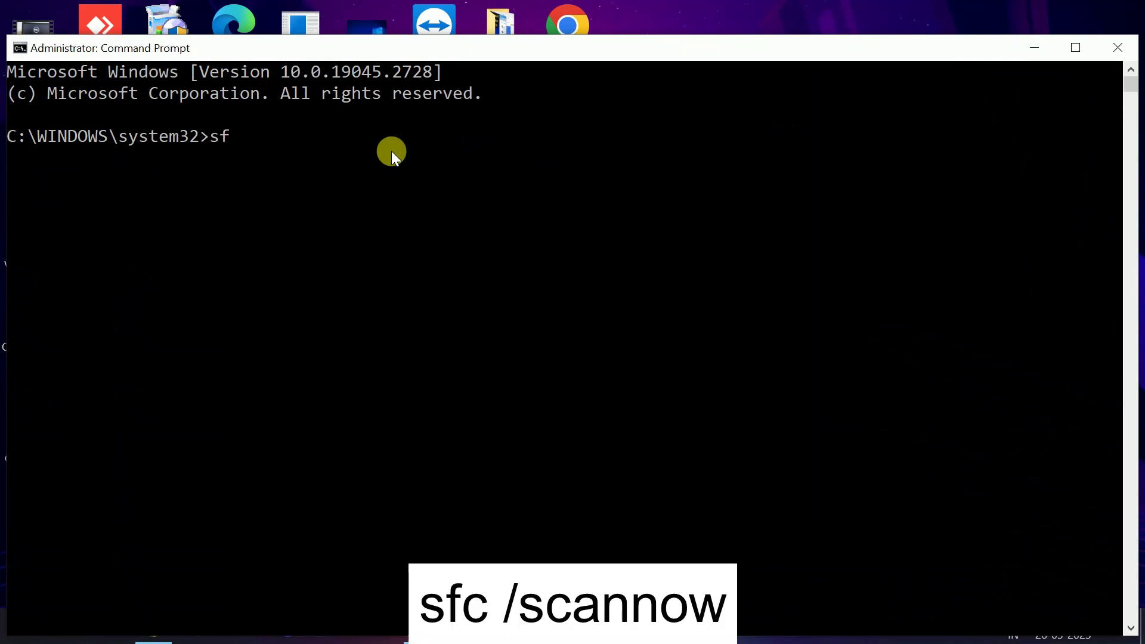
{"action": "type", "text": "c /scannow"}
{"action": "key", "text": "Return"}
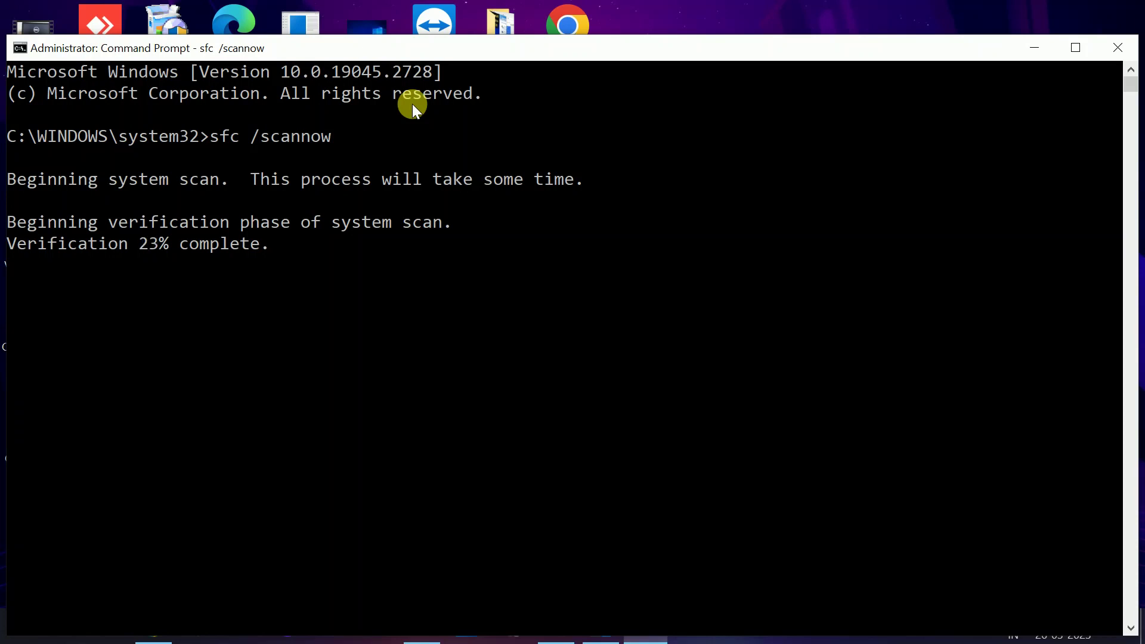
{"action": "left_click", "coordinate": [1078, 47]}
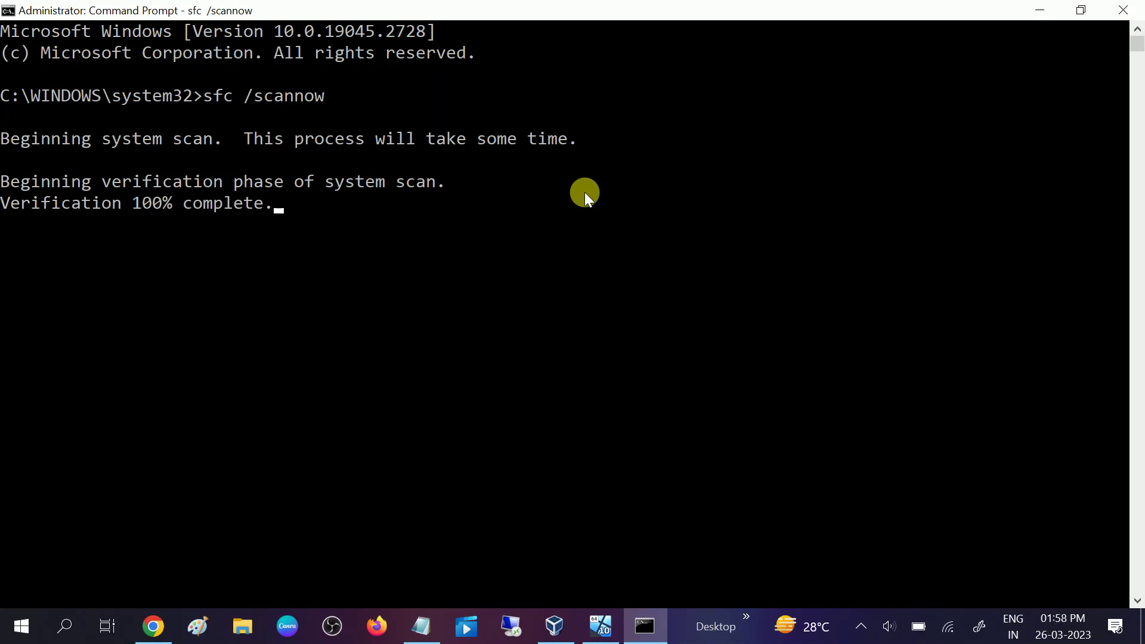
Step: Highlight the 'no integrity violations' result line, then close the console with exit
{"action": "left_click", "coordinate": [309, 332]}
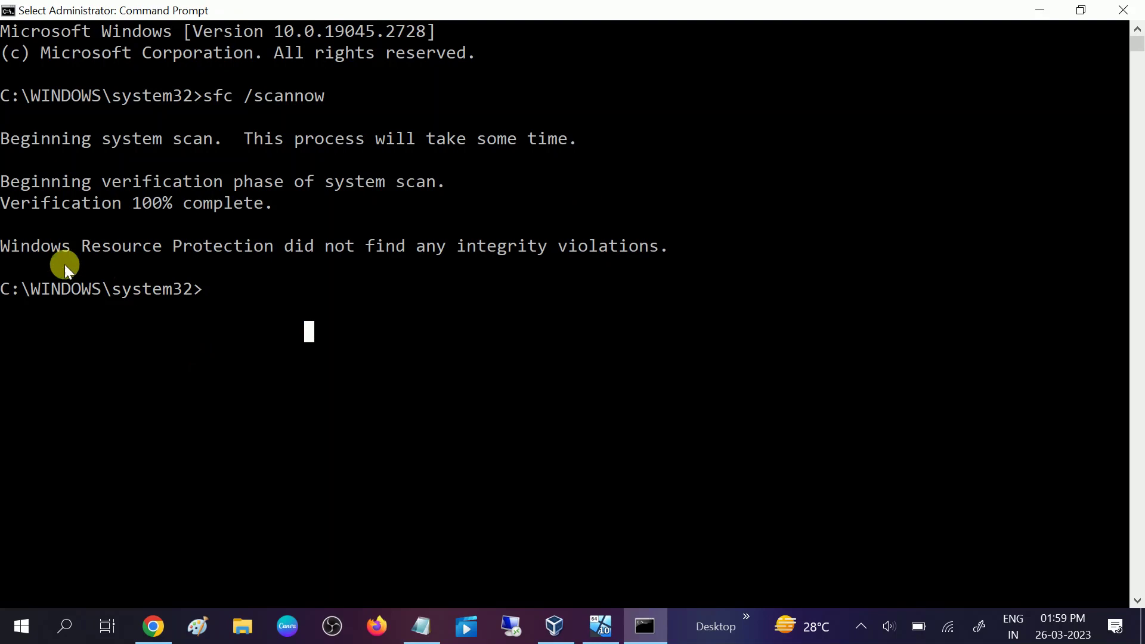
{"action": "left_click_drag", "start_coordinate": [3, 251], "coordinate": [666, 257]}
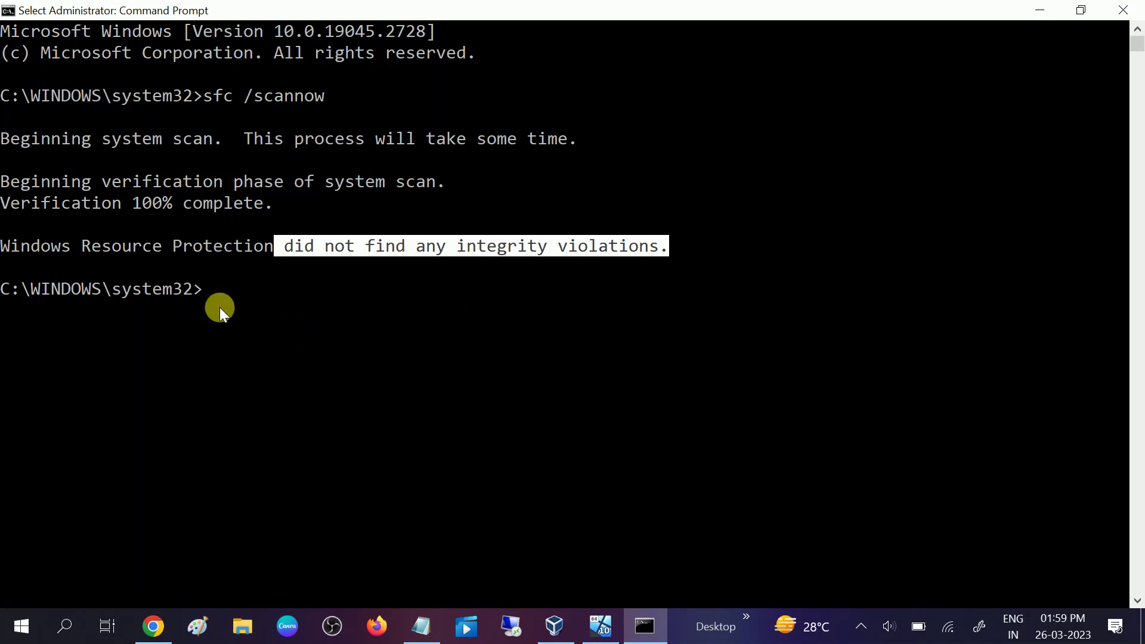
{"action": "key", "text": "Escape"}
{"action": "type", "text": "exit"}
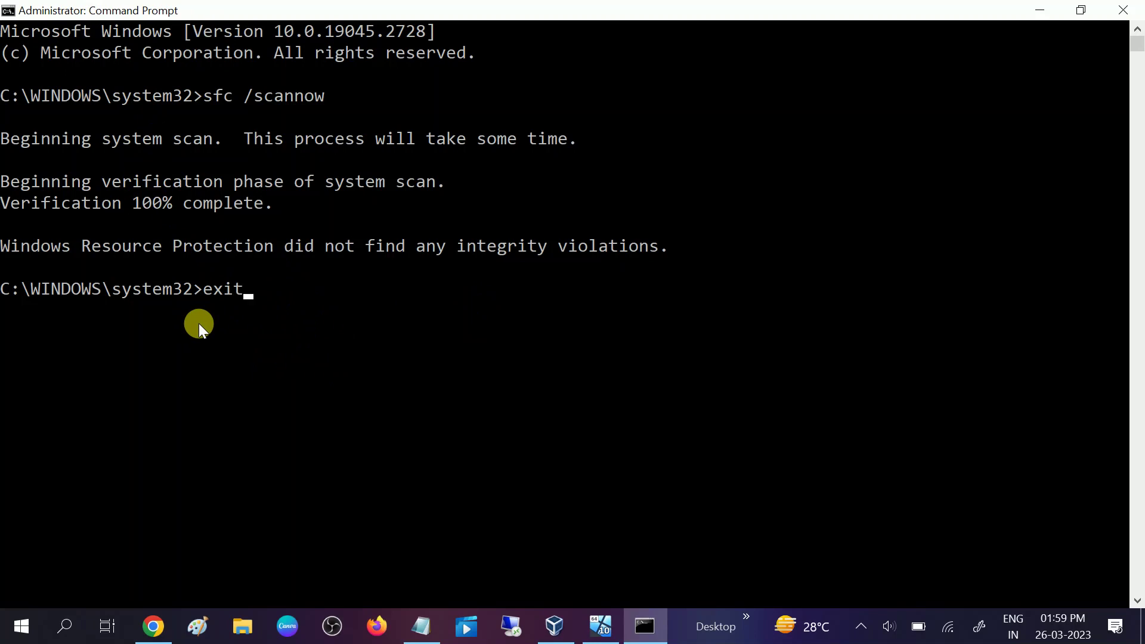
{"action": "key", "text": "Return"}
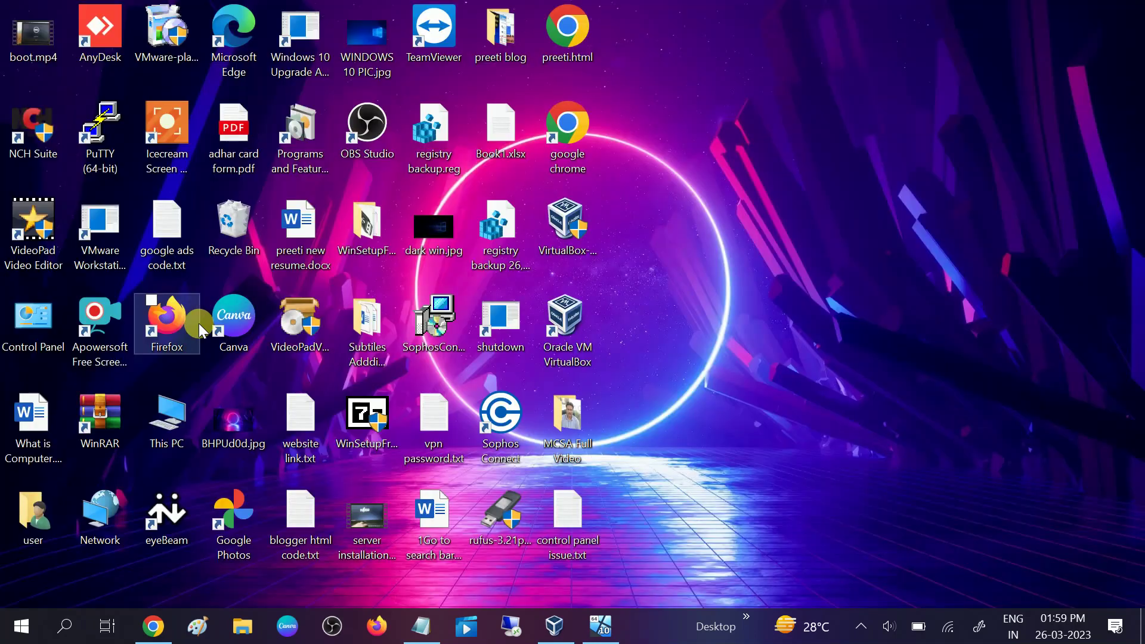
{"action": "left_click", "coordinate": [24, 630]}
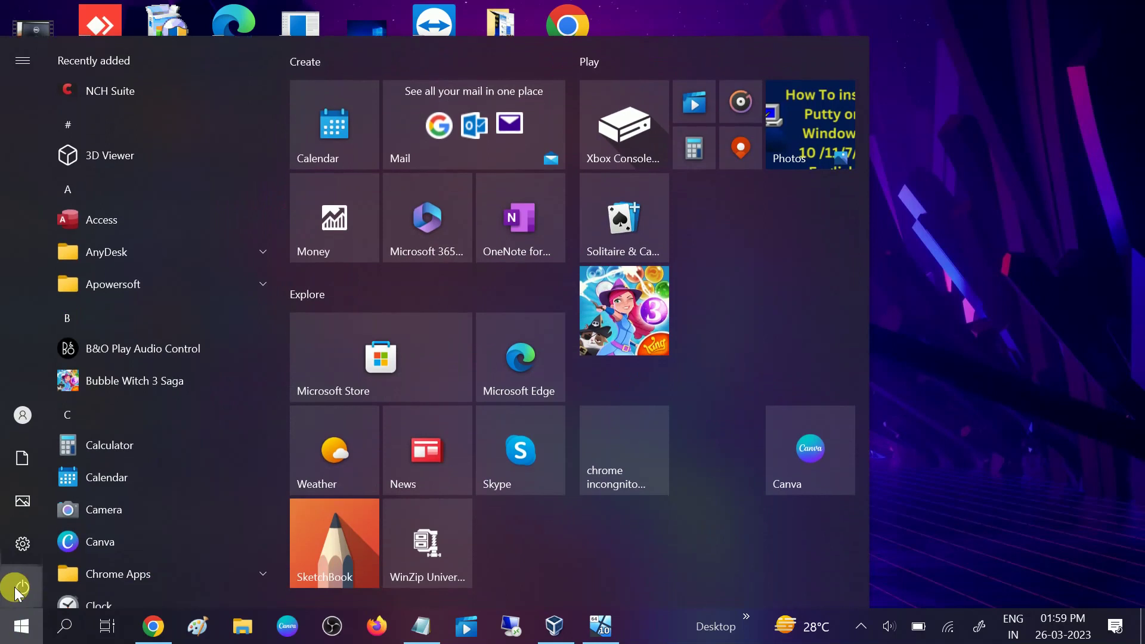
{"action": "left_click", "coordinate": [66, 629]}
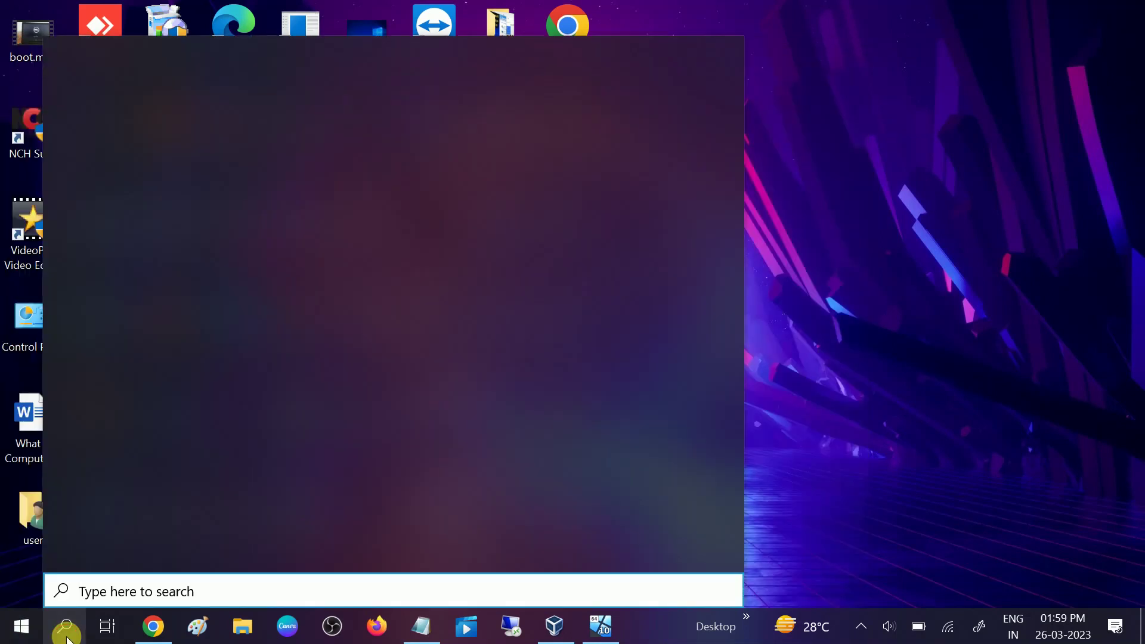
{"action": "left_click", "coordinate": [758, 221]}
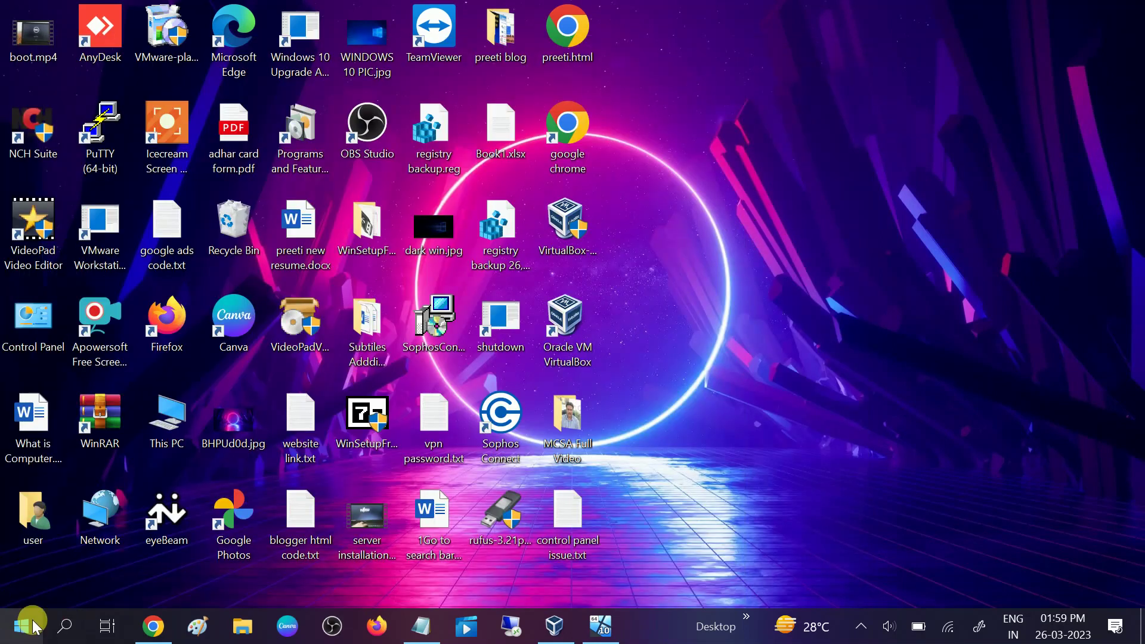
{"action": "left_click", "coordinate": [68, 629]}
{"action": "type", "text": "reset"}
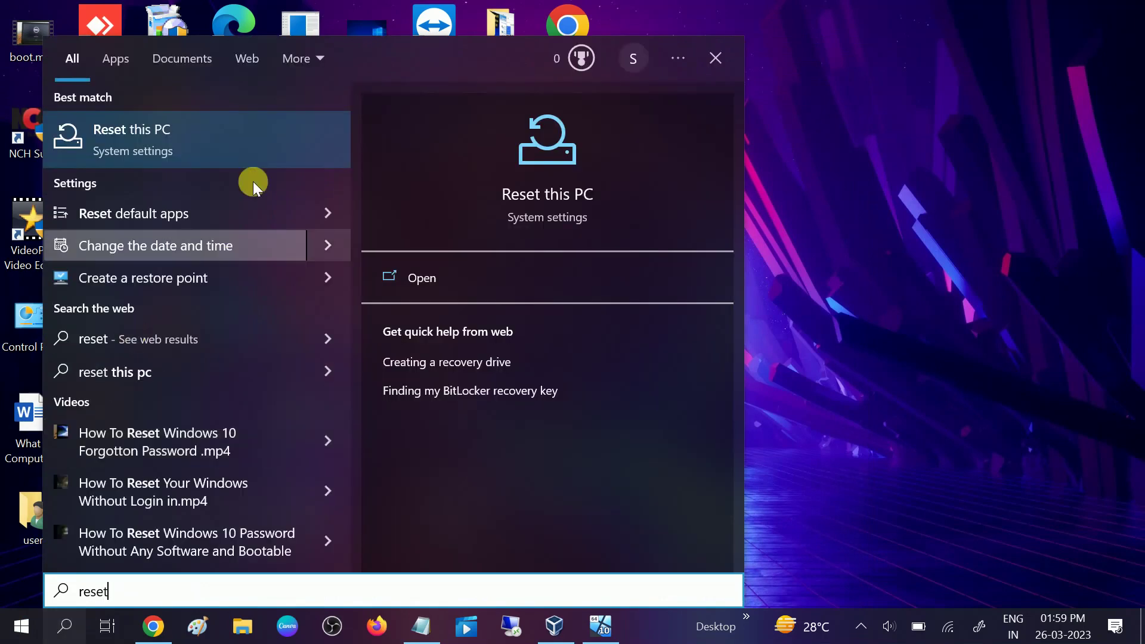
{"action": "left_click", "coordinate": [229, 132]}
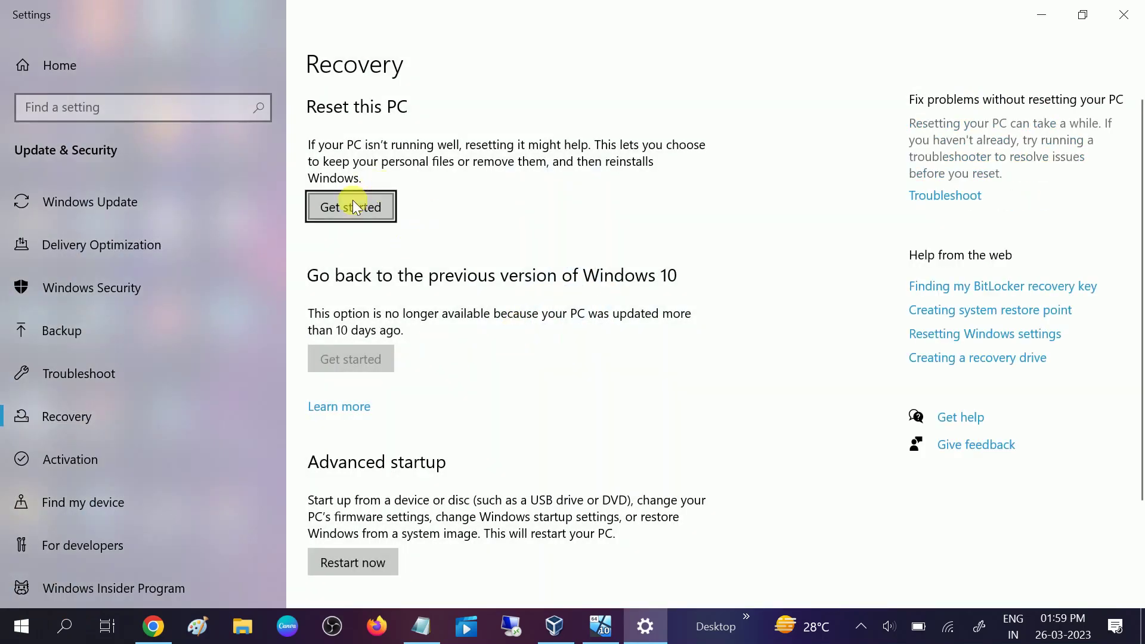
{"action": "left_click", "coordinate": [380, 206]}
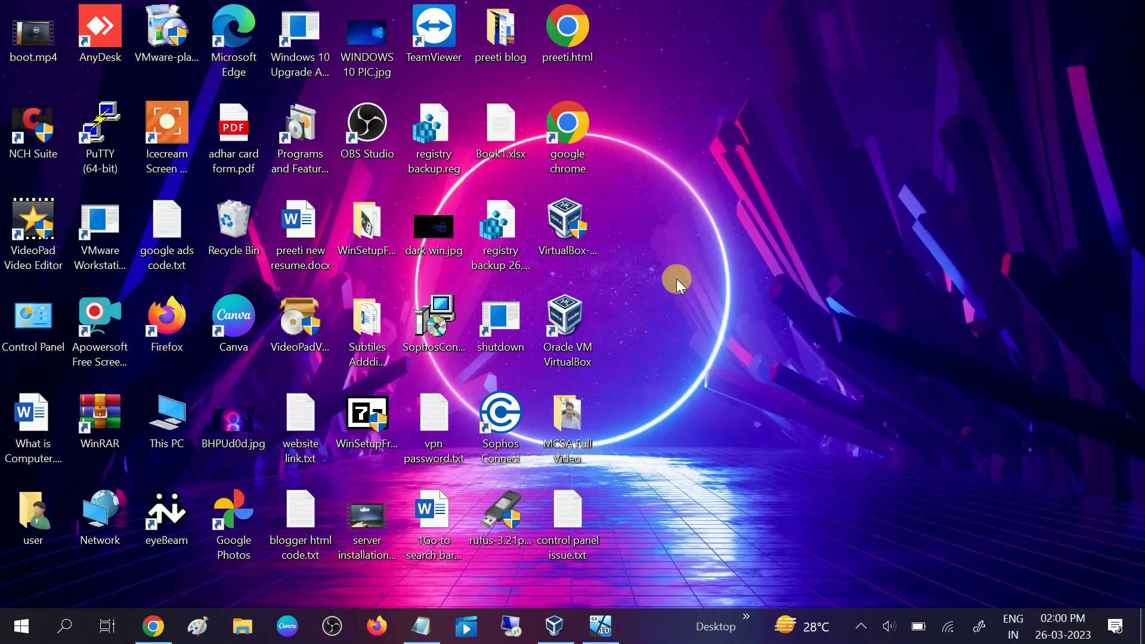
Step: Launch Command Prompt as administrator from Search and maximize its window
{"action": "left_click", "coordinate": [63, 629]}
{"action": "type", "text": "cmd"}
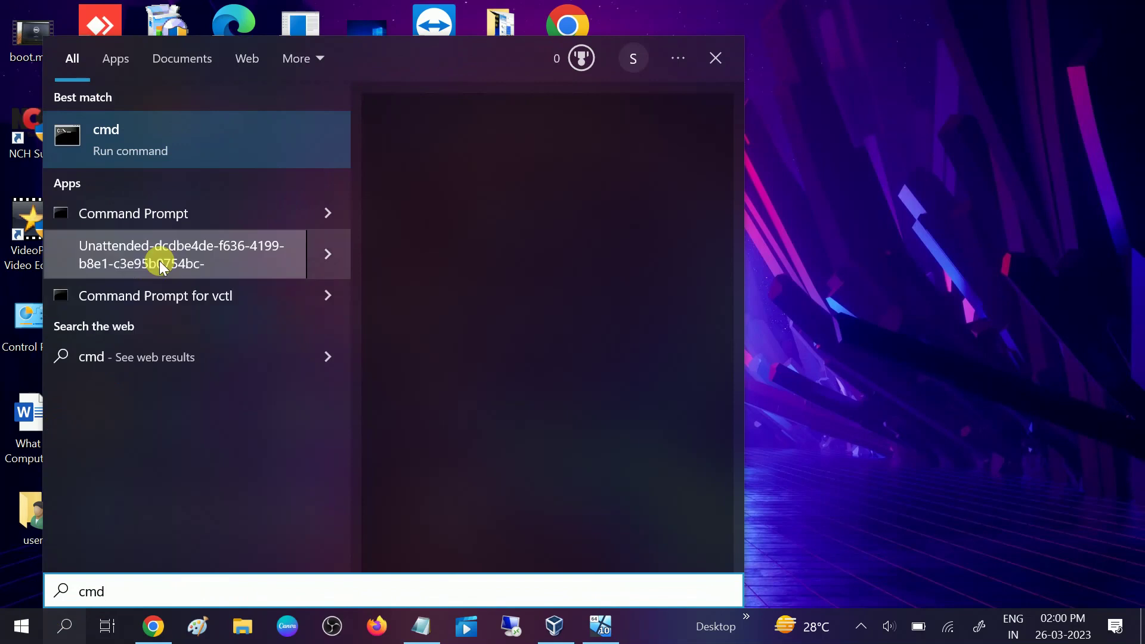
{"action": "right_click", "coordinate": [179, 224]}
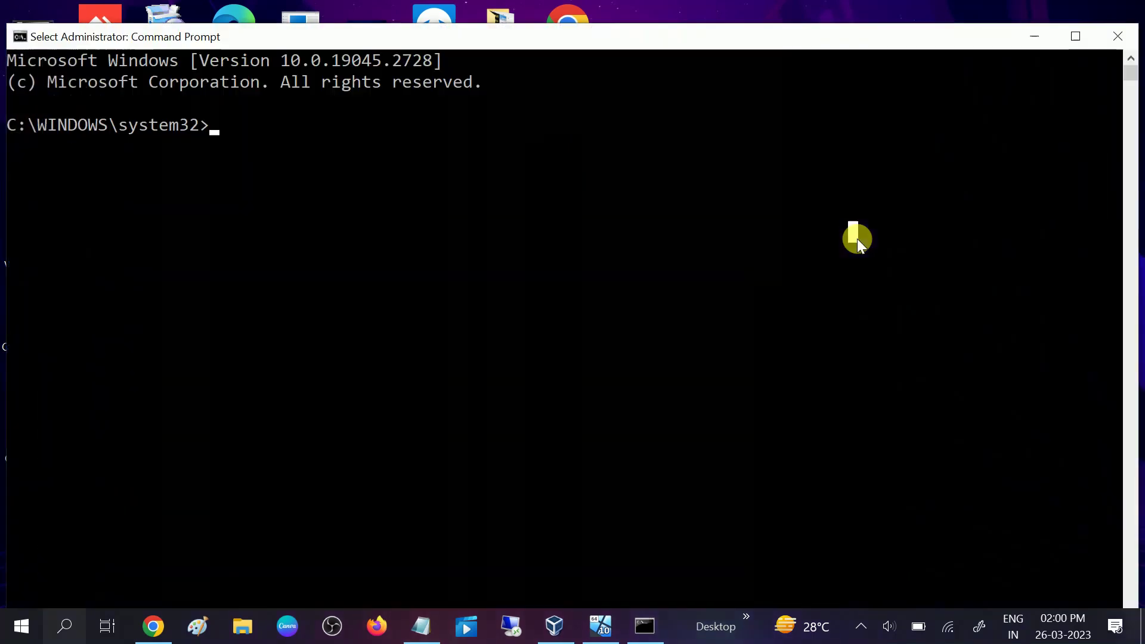
{"action": "double_click", "coordinate": [376, 39]}
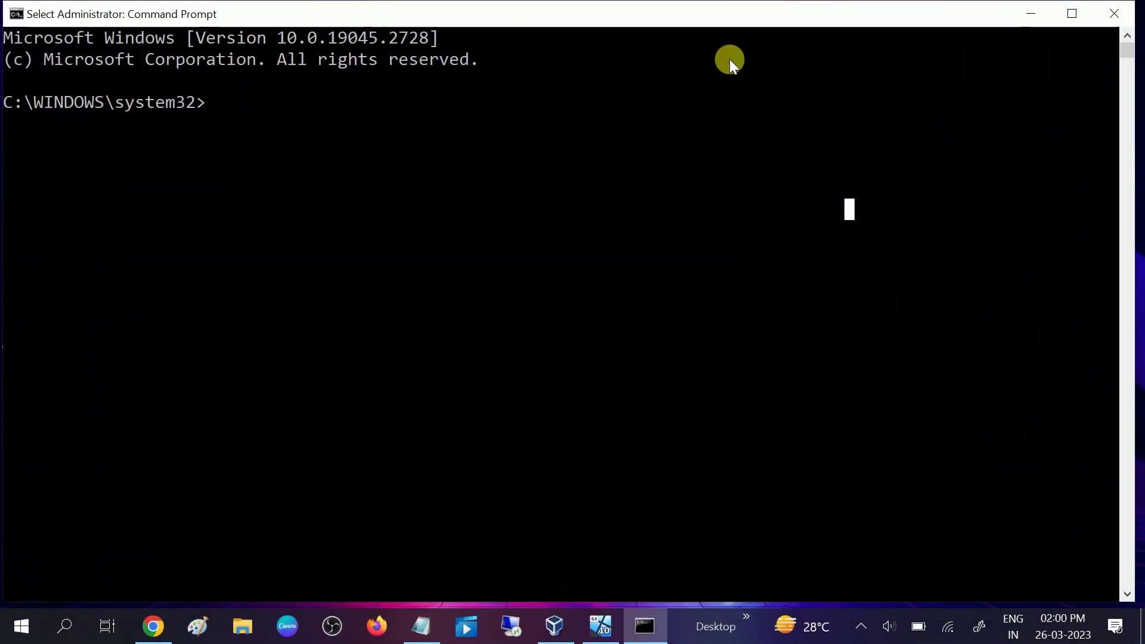
{"action": "key", "text": "Escape"}
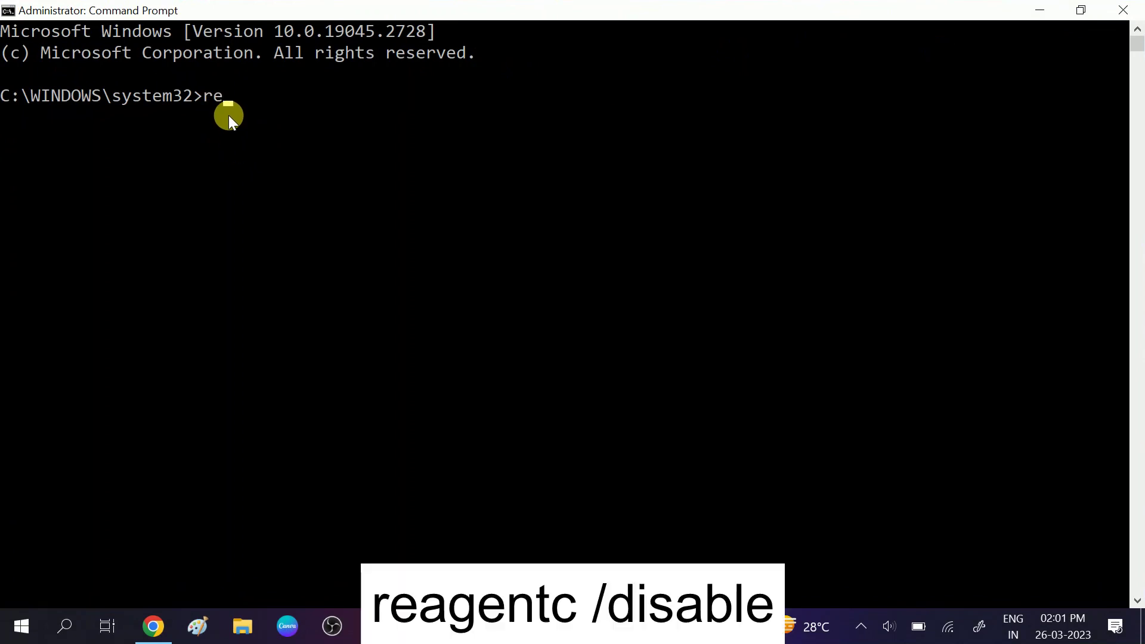
Step: Run reagentc /disable to turn off the Windows Recovery Environment
{"action": "type", "text": "ntc /dia"}
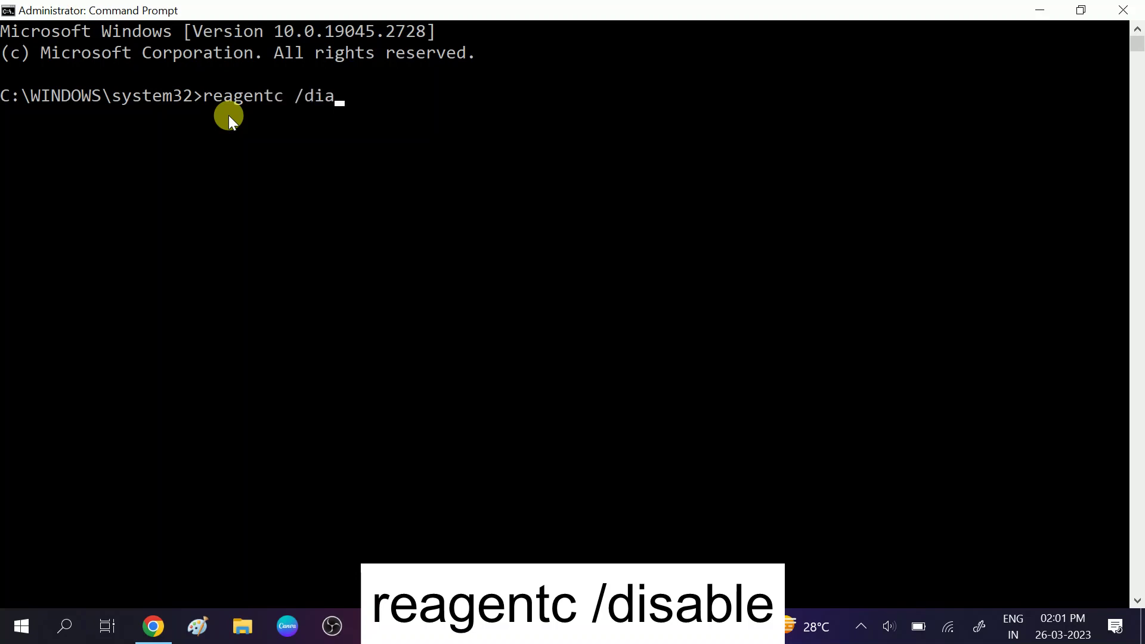
{"action": "key", "text": "BackSpace"}
{"action": "type", "text": "sable"}
{"action": "key", "text": "Return"}
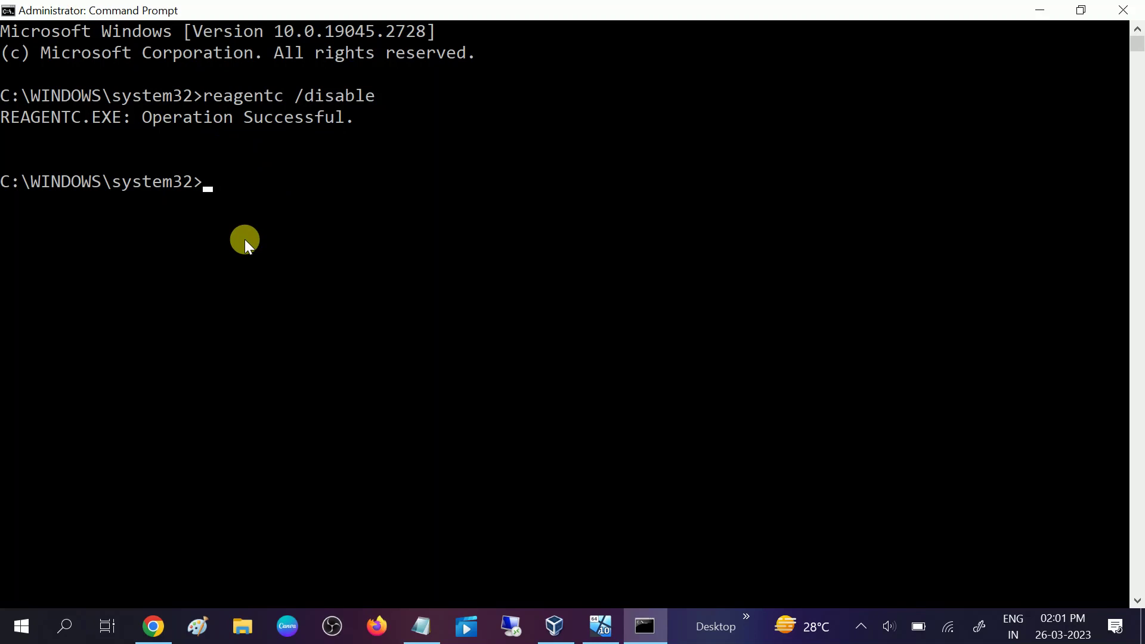
Step: Run reagentc /enable, then exit the administrator console
{"action": "type", "text": "reagent"}
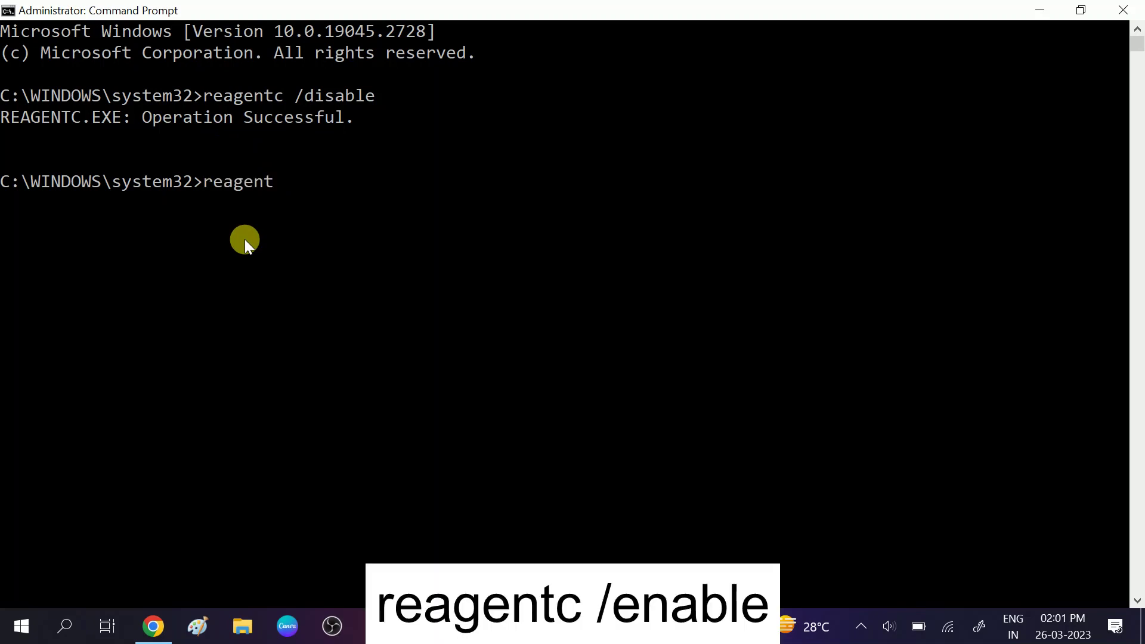
{"action": "type", "text": "c /enable"}
{"action": "key", "text": "Return"}
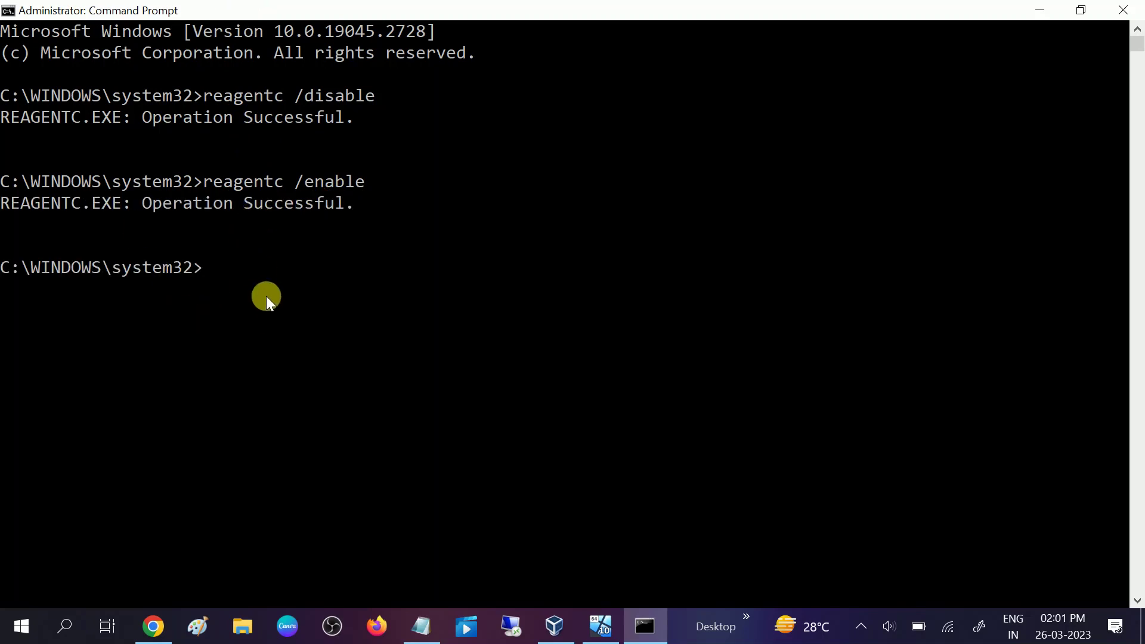
{"action": "type", "text": "exit"}
{"action": "key", "text": "Return"}
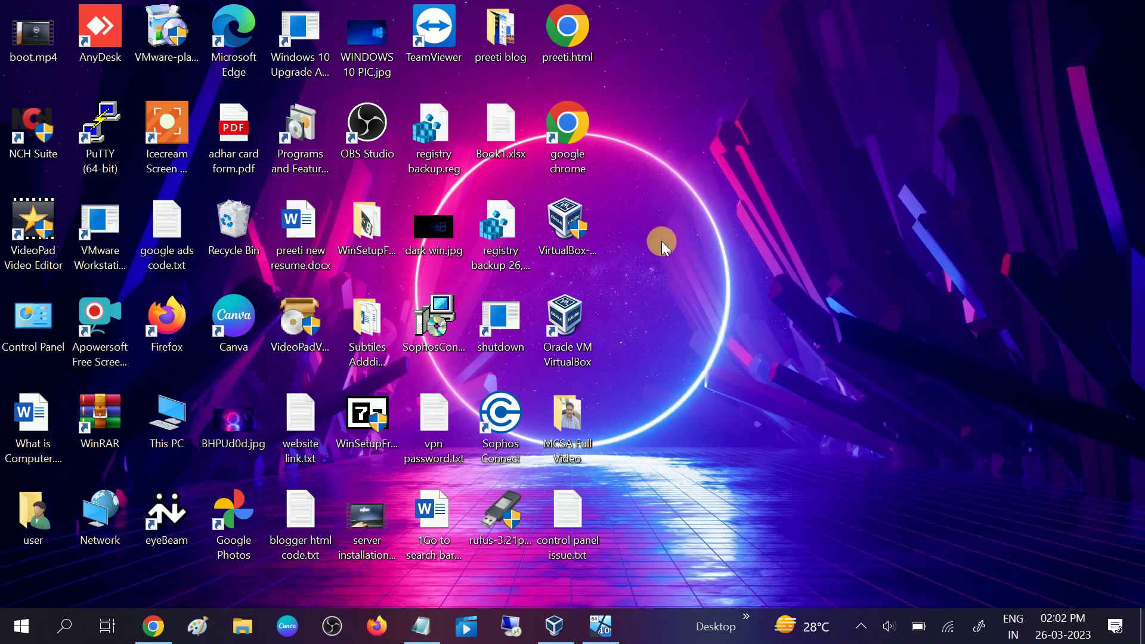
Step: Restart now into Advanced startup via Settings > Update & Security > Recovery
{"action": "left_click", "coordinate": [18, 630]}
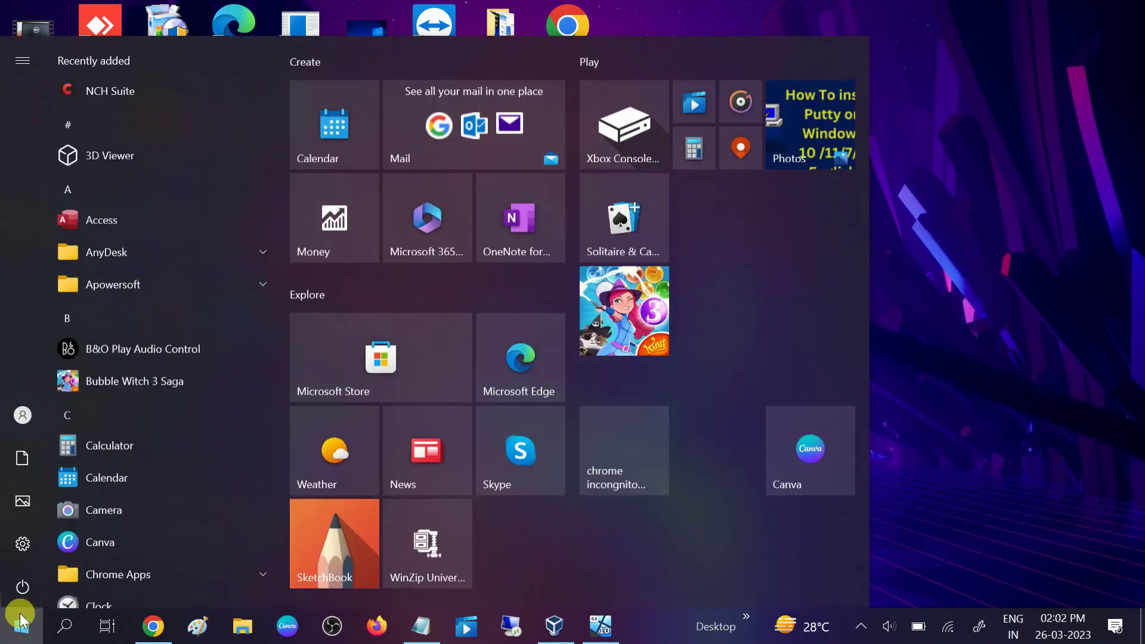
{"action": "mouse_move", "coordinate": [23, 546]}
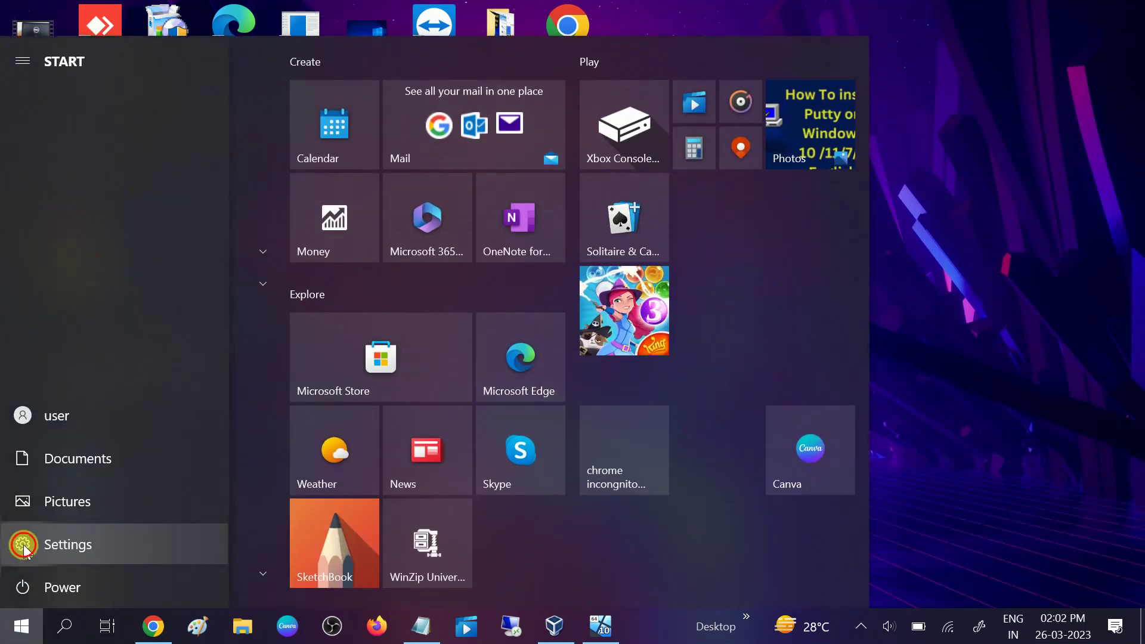
{"action": "left_click", "coordinate": [24, 545]}
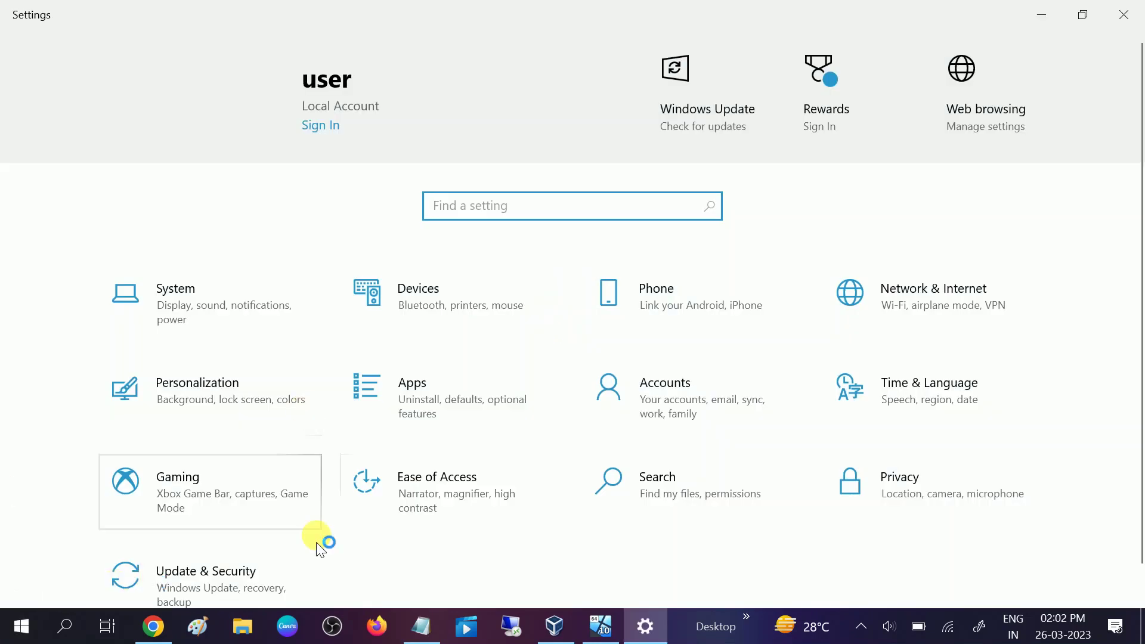
{"action": "left_click", "coordinate": [216, 589]}
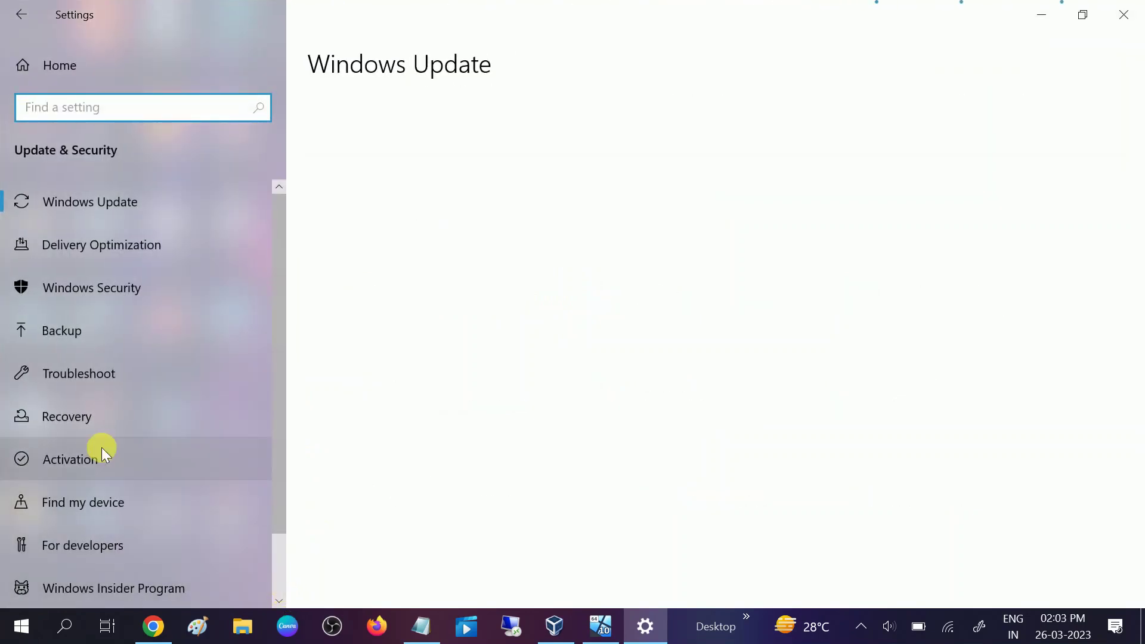
{"action": "left_click", "coordinate": [76, 421]}
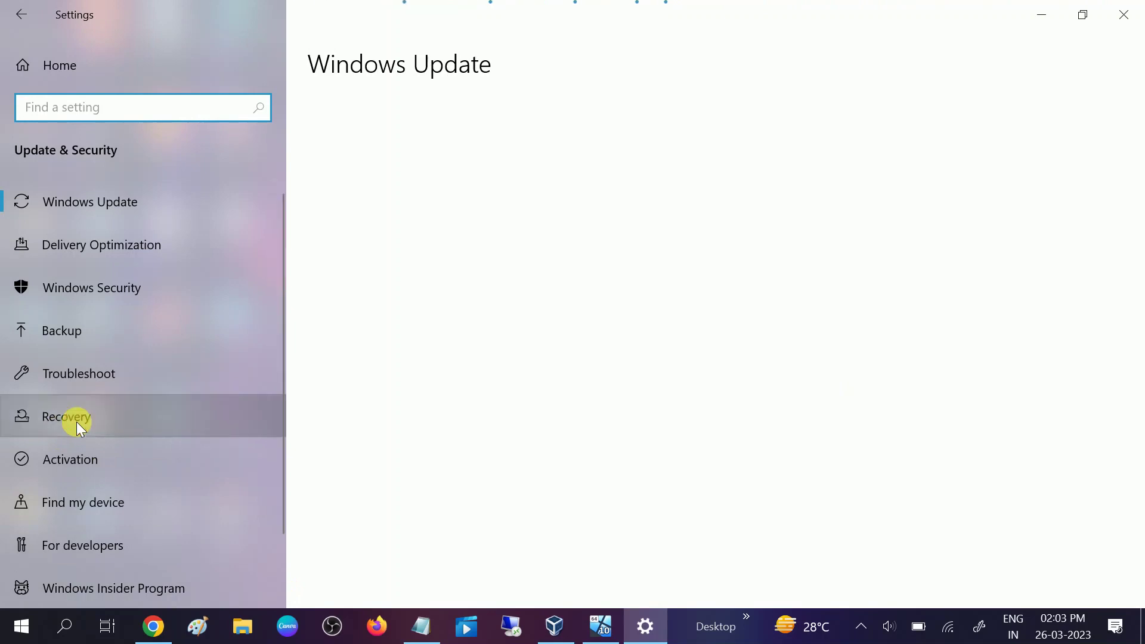
{"action": "scroll", "coordinate": [476, 419], "scroll_direction": "down", "scroll_amount": 3}
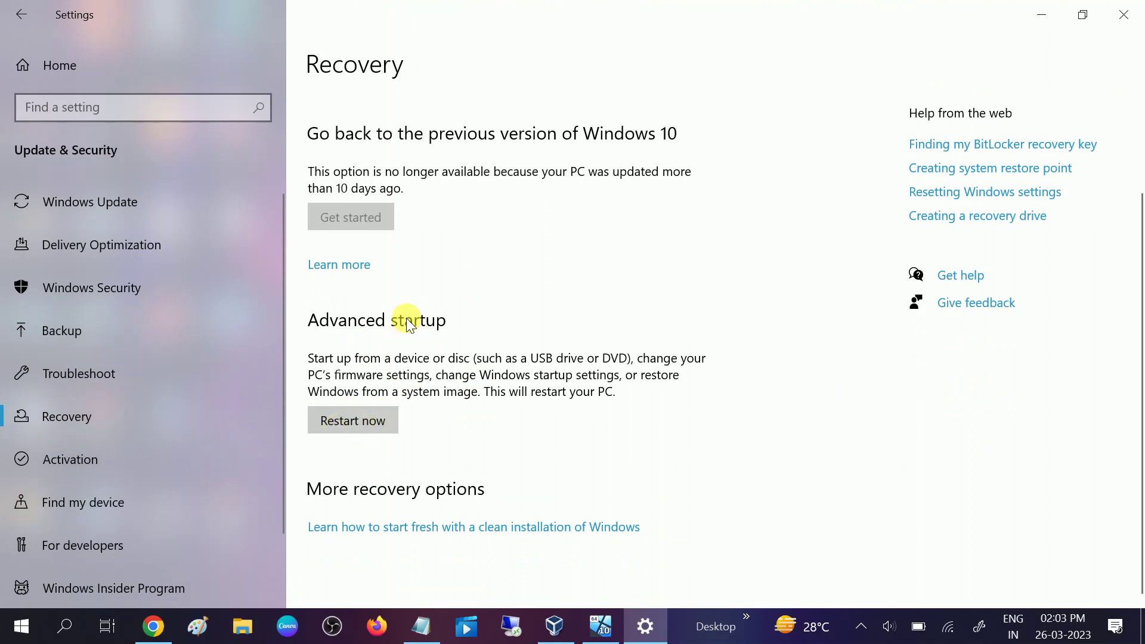
{"action": "left_click", "coordinate": [387, 419]}
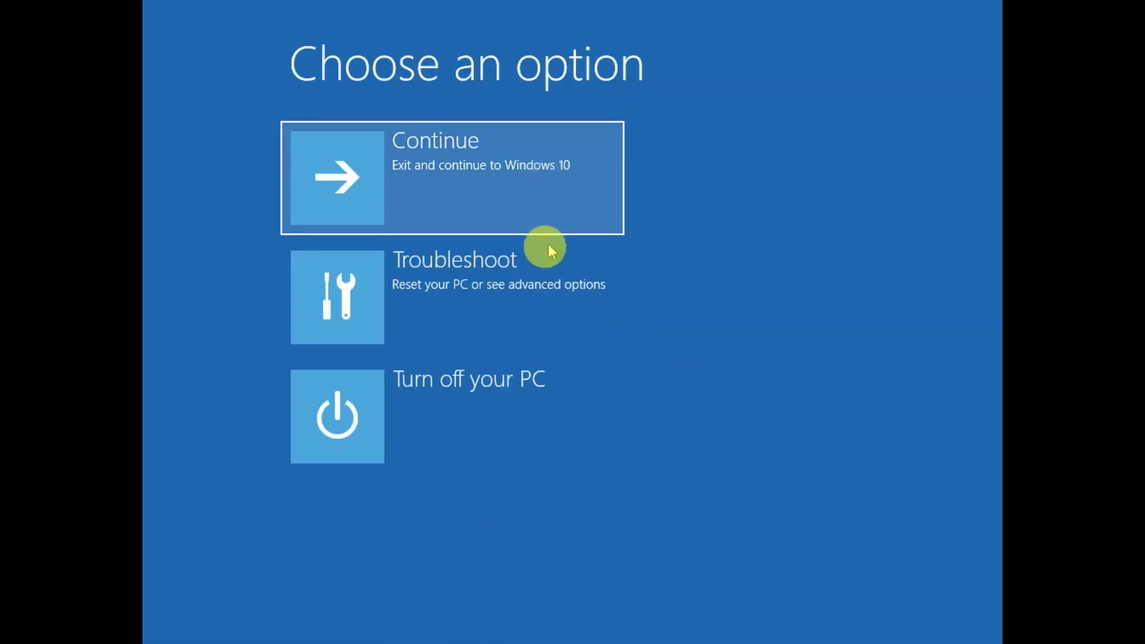
Step: Choose Troubleshoot > Advanced options > Command Prompt on the recovery screen
{"action": "left_click", "coordinate": [473, 296]}
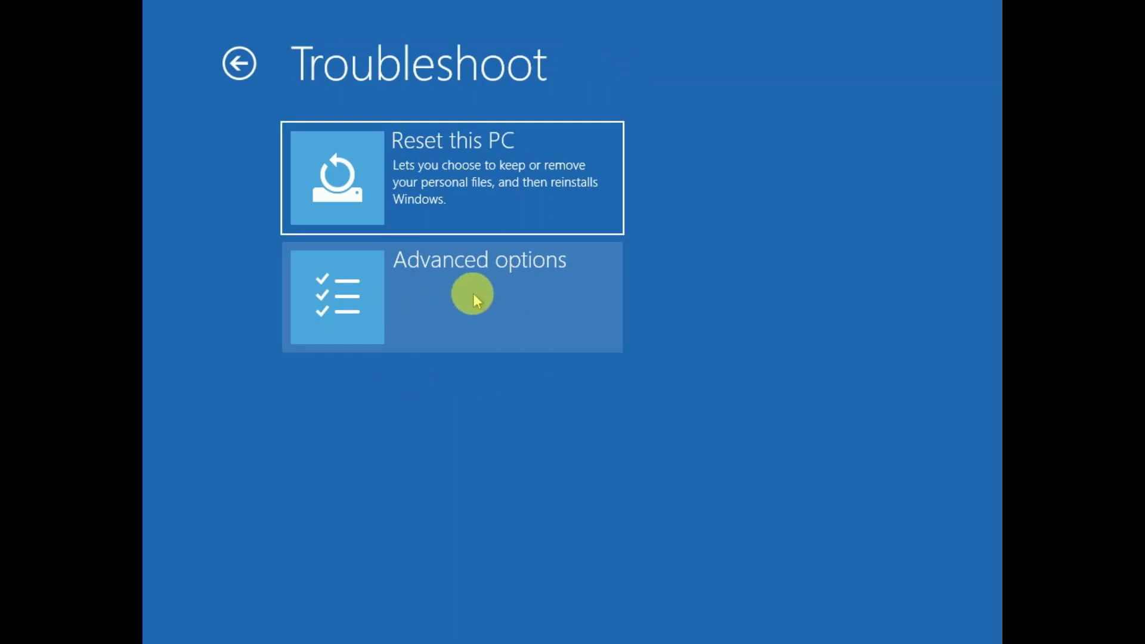
{"action": "left_click", "coordinate": [474, 296]}
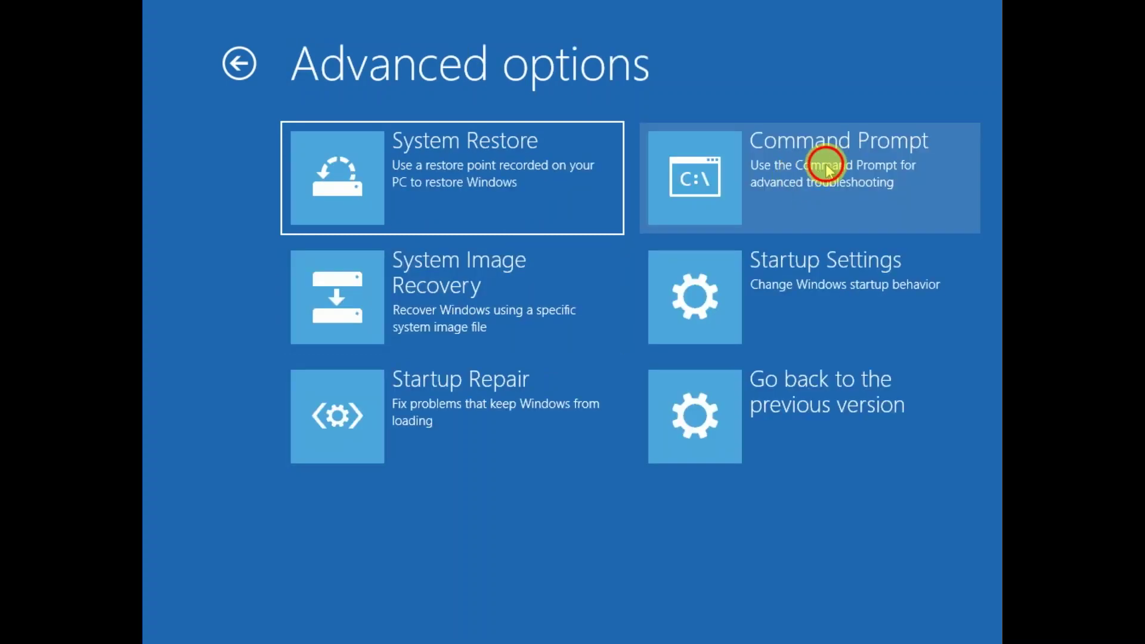
{"action": "left_click", "coordinate": [825, 168]}
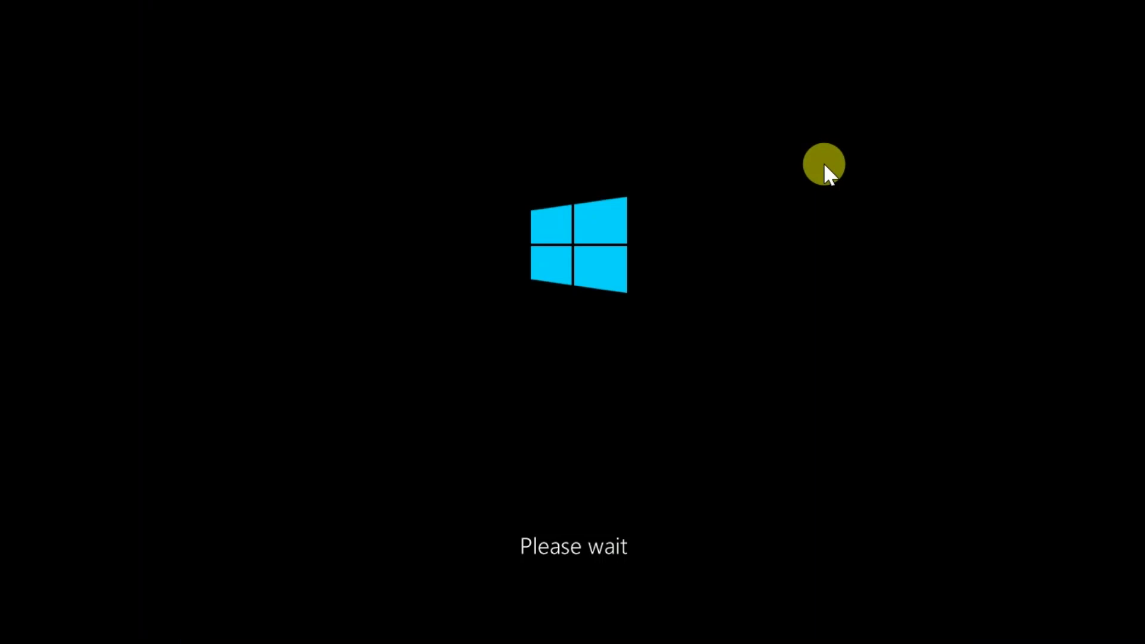
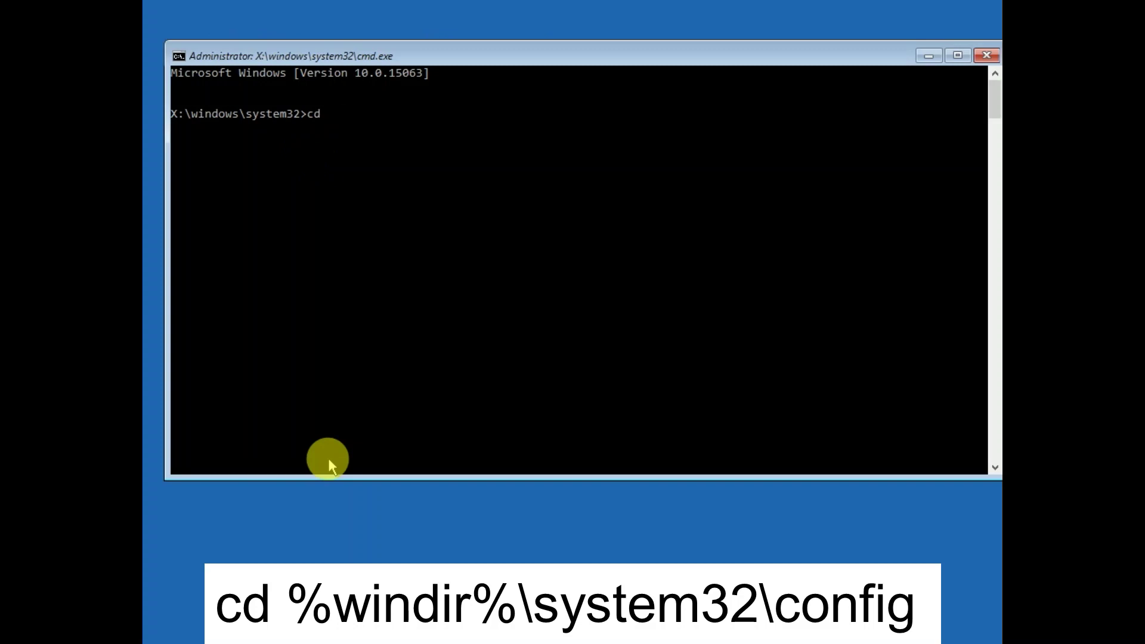
Step: Extend the prompt line to 'cd %wi', starting the %windir% path
{"action": "type", "text": "%windir%\\system32\\config"}
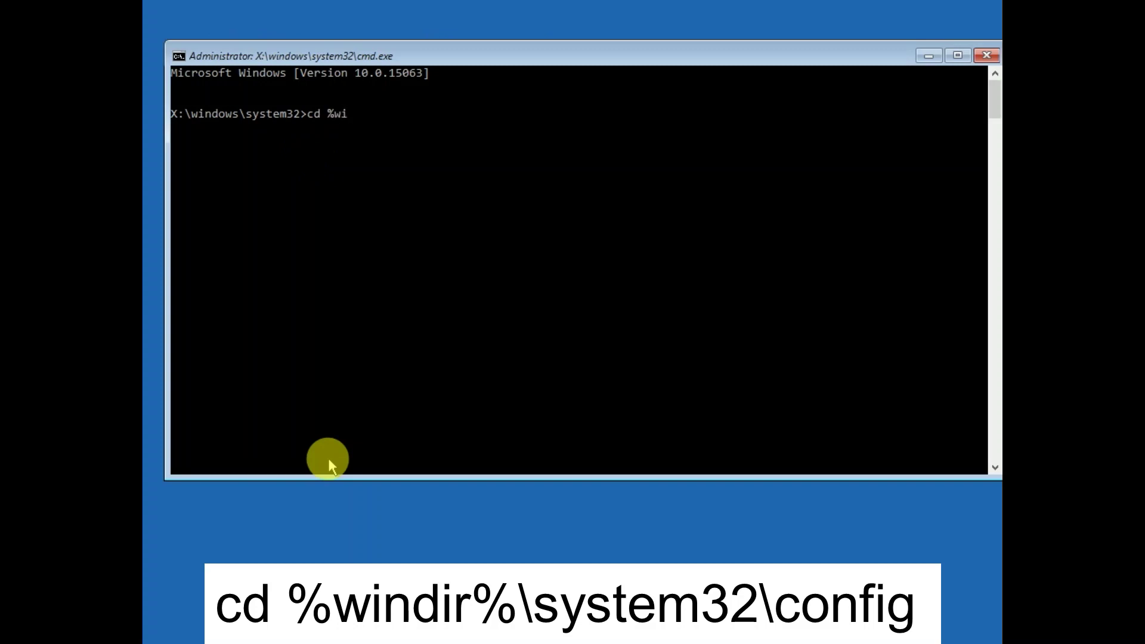
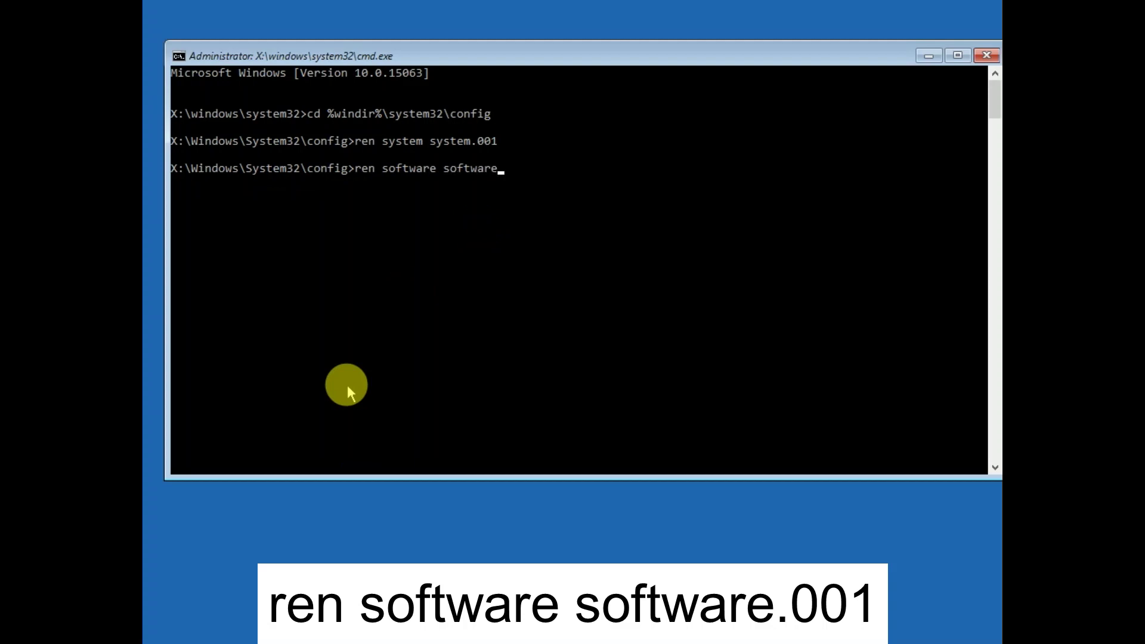
Step: Enter ren software software.001 in the config folder to back up the software hive
{"action": "type", "text": "001"}
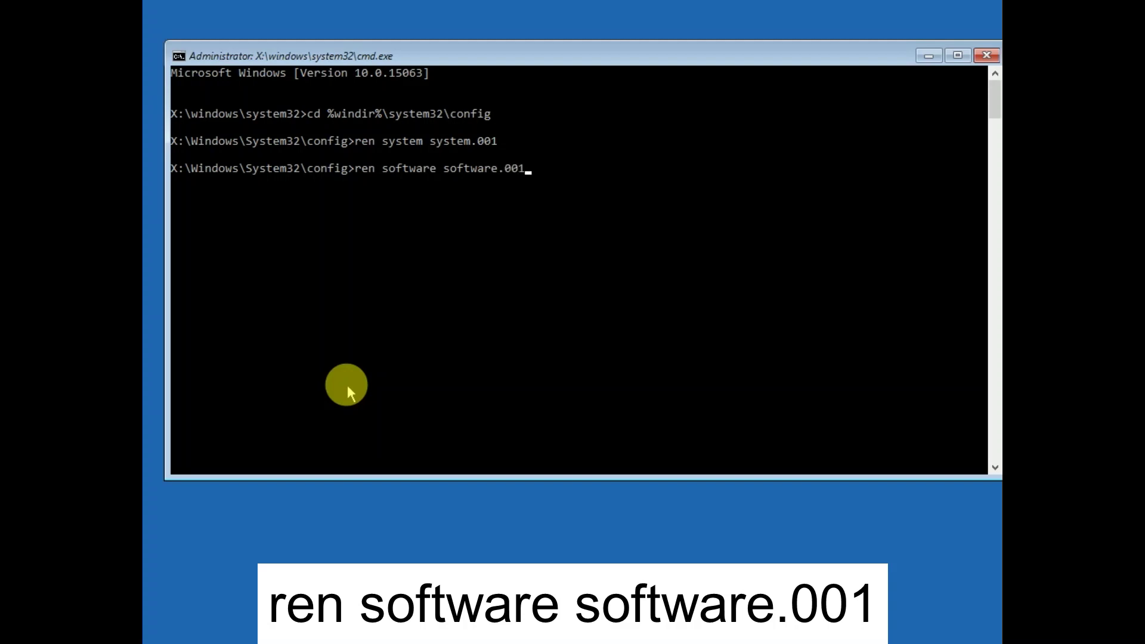
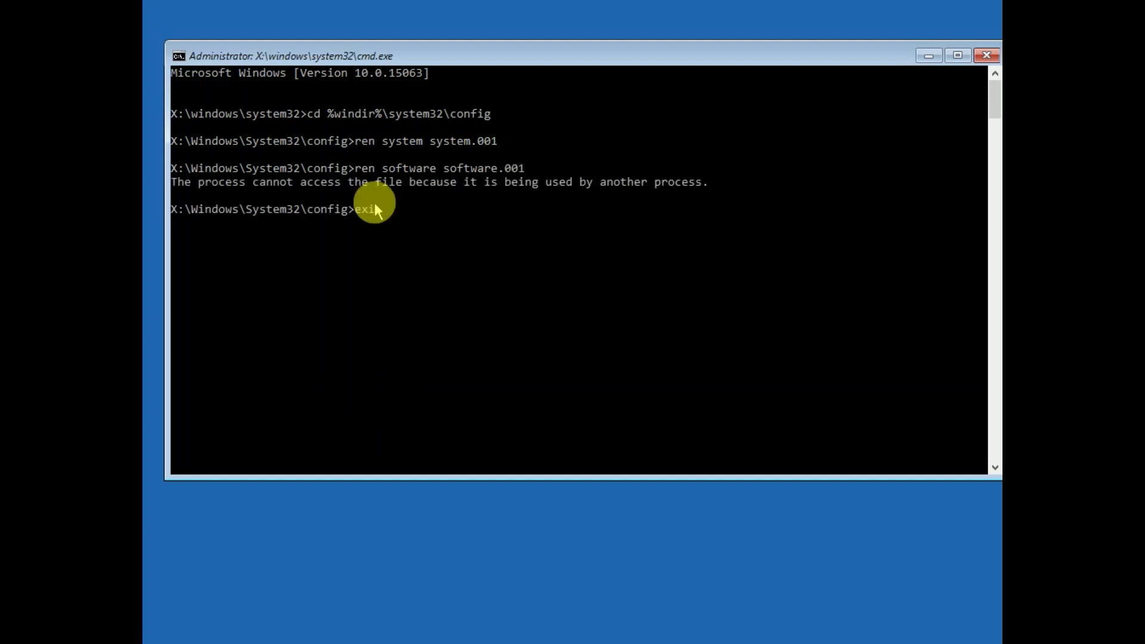
Step: Run exit to close Command Prompt and return to the troubleshooting options
{"action": "key", "text": "Return"}
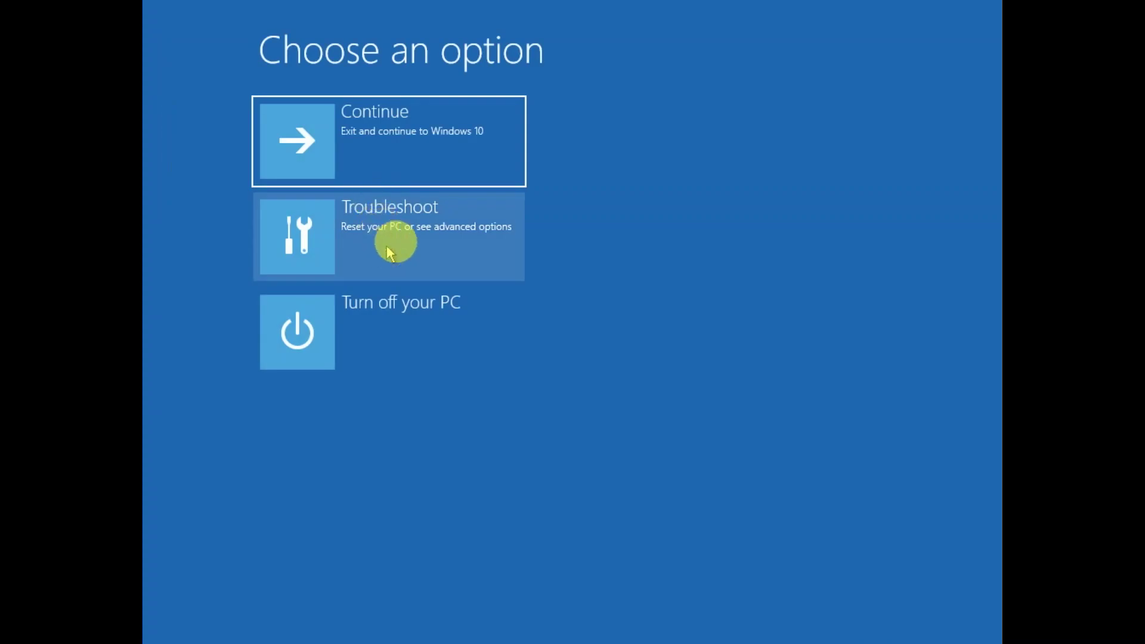
{"action": "left_click", "coordinate": [394, 244]}
Step: Review the Reset this PC choices, Keep my files or Remove everything, without resetting
{"action": "left_click", "coordinate": [399, 133]}
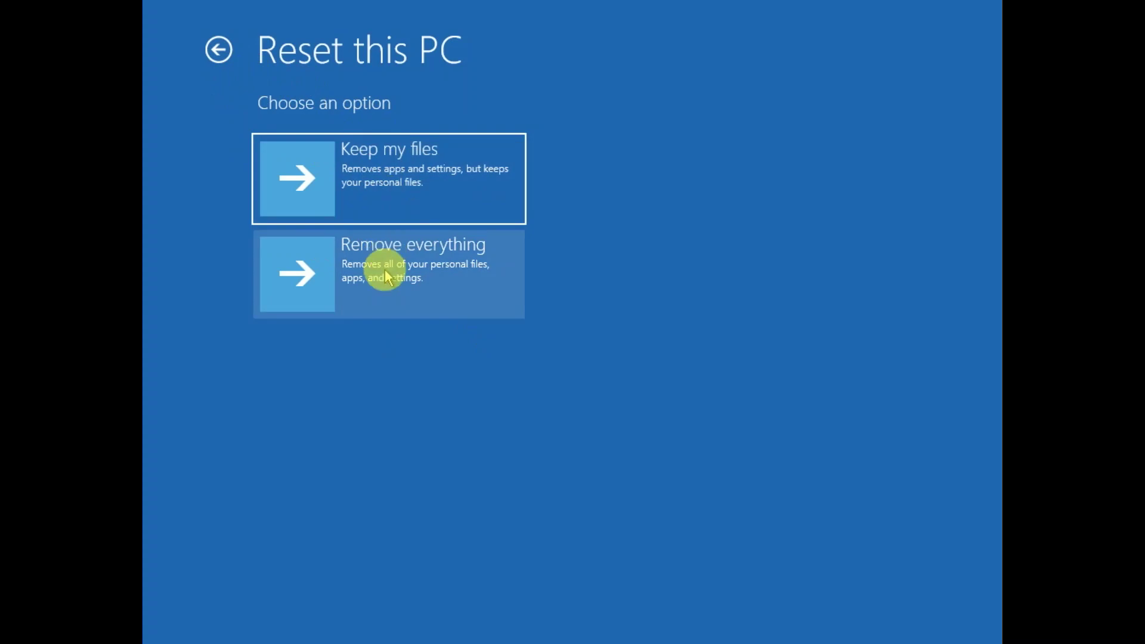
{"action": "left_click", "coordinate": [222, 48]}
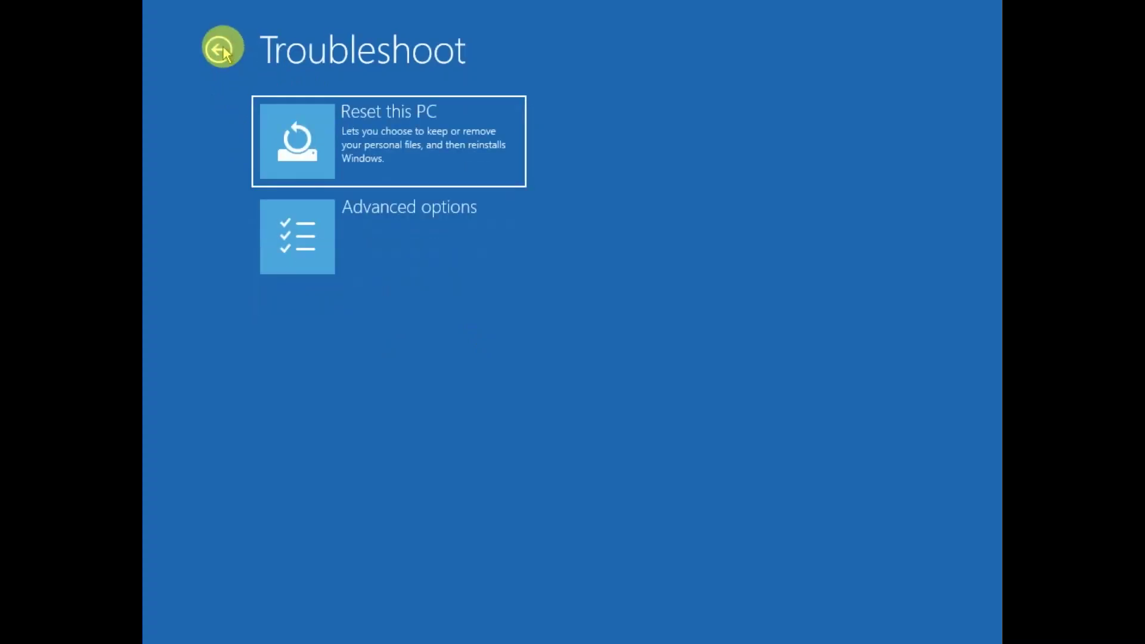
Step: Run Startup Repair from Advanced options, then leave its 'couldn't repair' result
{"action": "left_click", "coordinate": [391, 230]}
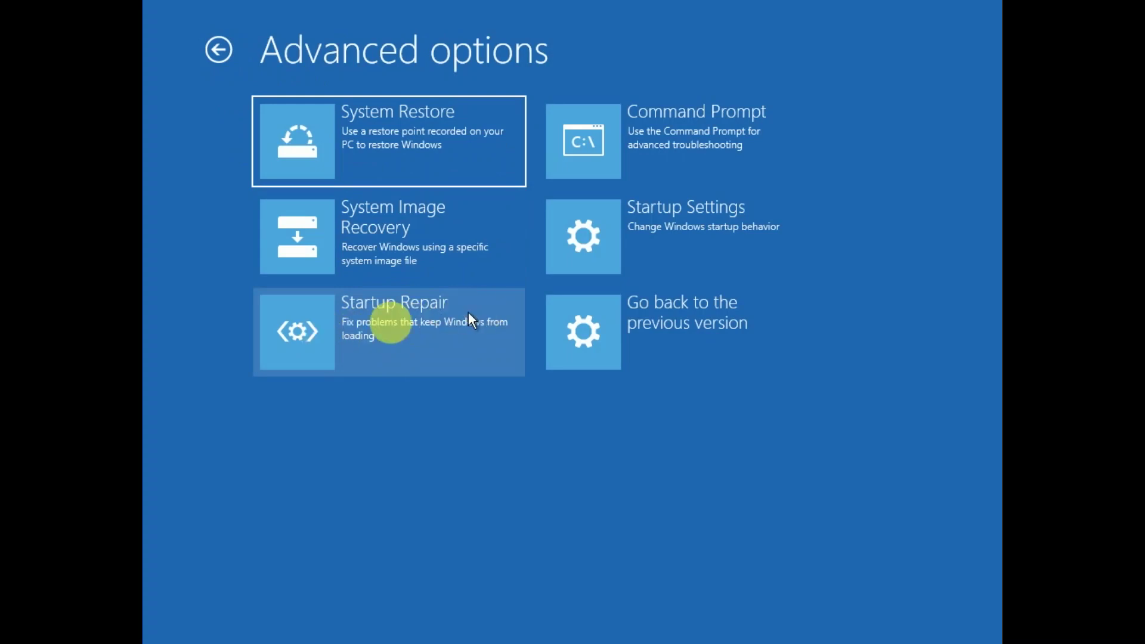
{"action": "left_click", "coordinate": [418, 328]}
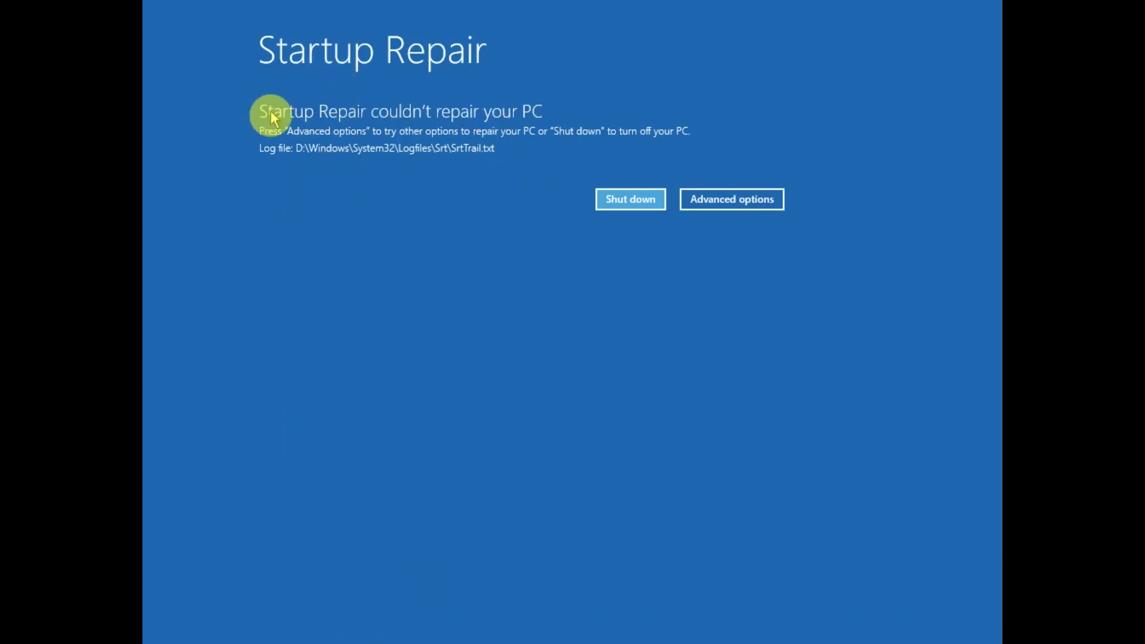
{"action": "left_click", "coordinate": [742, 198]}
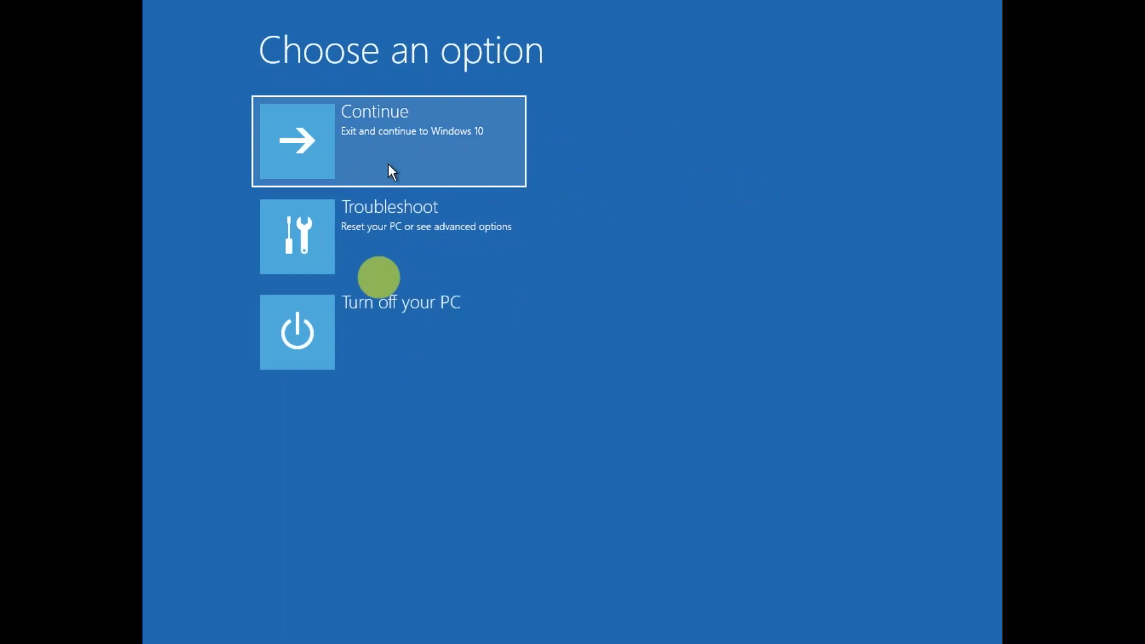
{"action": "left_click", "coordinate": [408, 250]}
{"action": "left_click", "coordinate": [408, 247]}
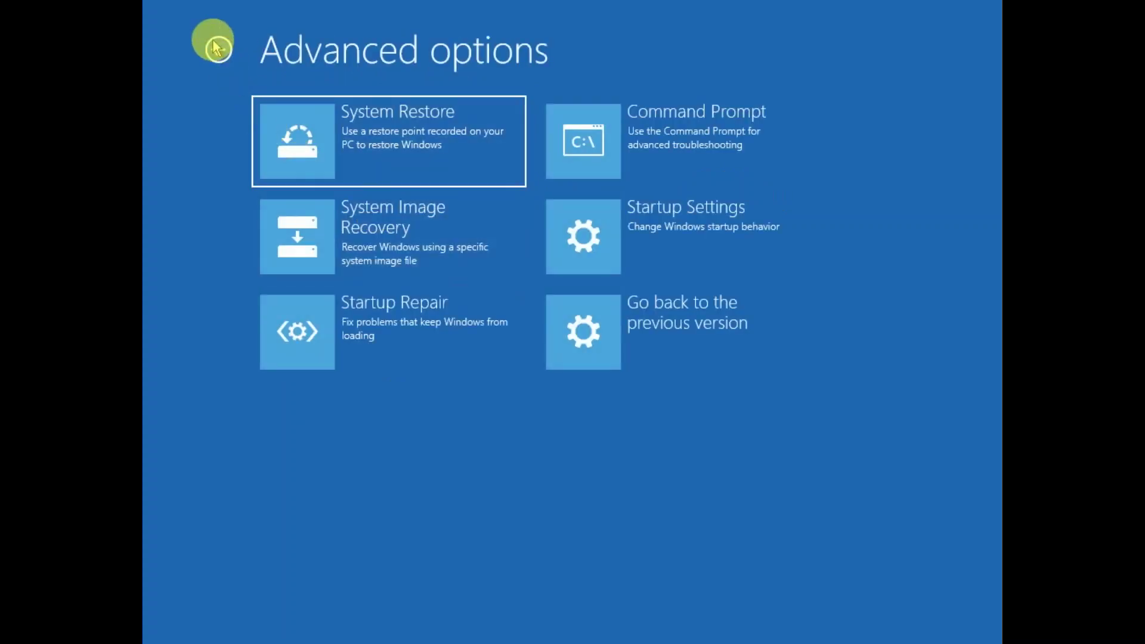
{"action": "left_click", "coordinate": [401, 142]}
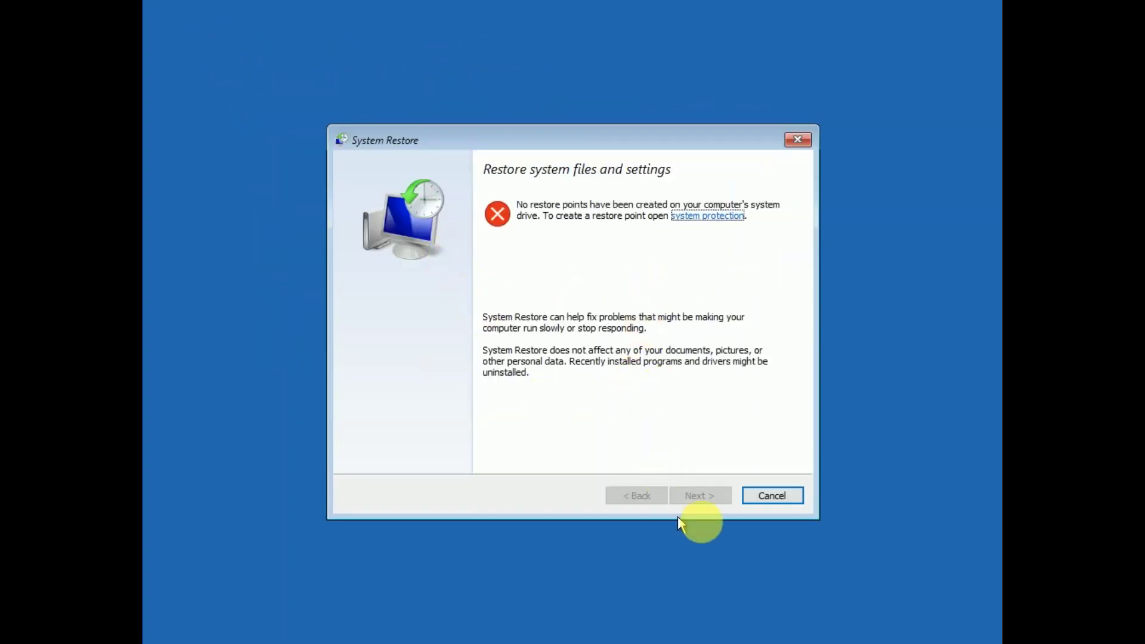
{"action": "left_click", "coordinate": [790, 500]}
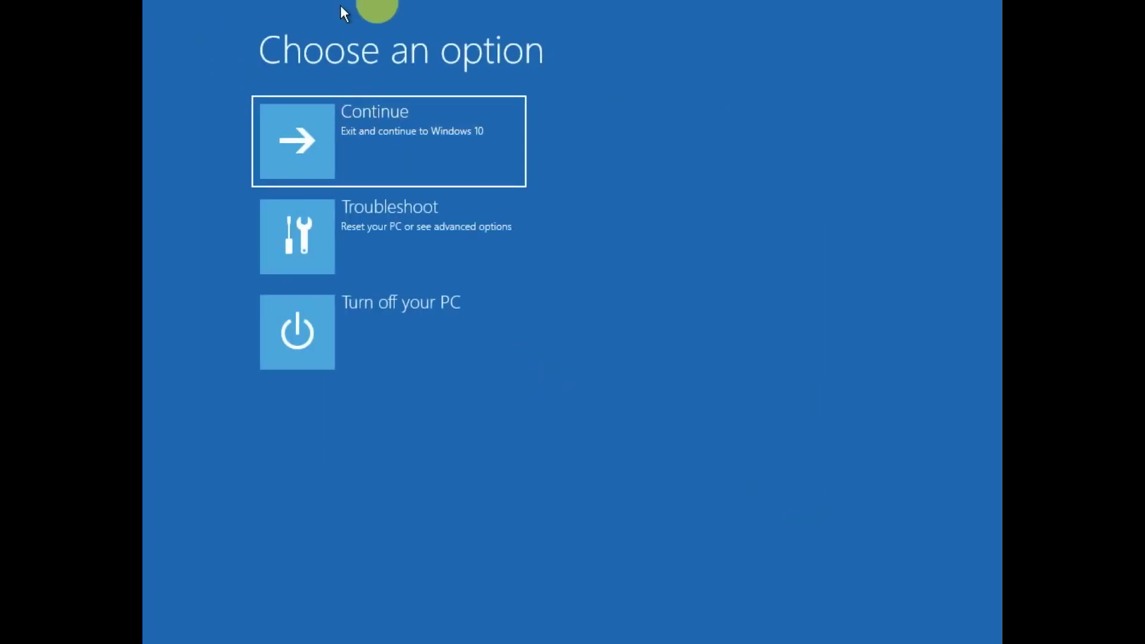